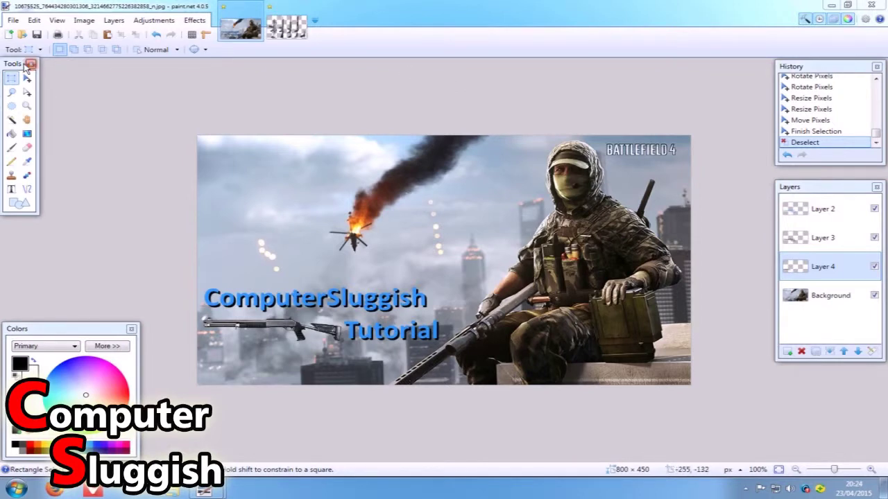
Step: Drag the Tools window down slightly from the top-left corner of the workspace
drag(18, 65, 27, 79)
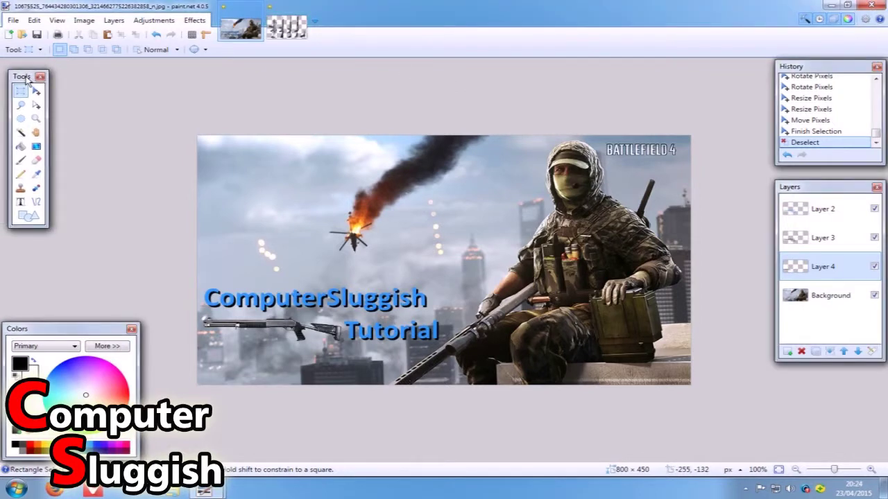
Step: Make the Background layer active, then draw a trial rectangular selection and clear it
click(841, 296)
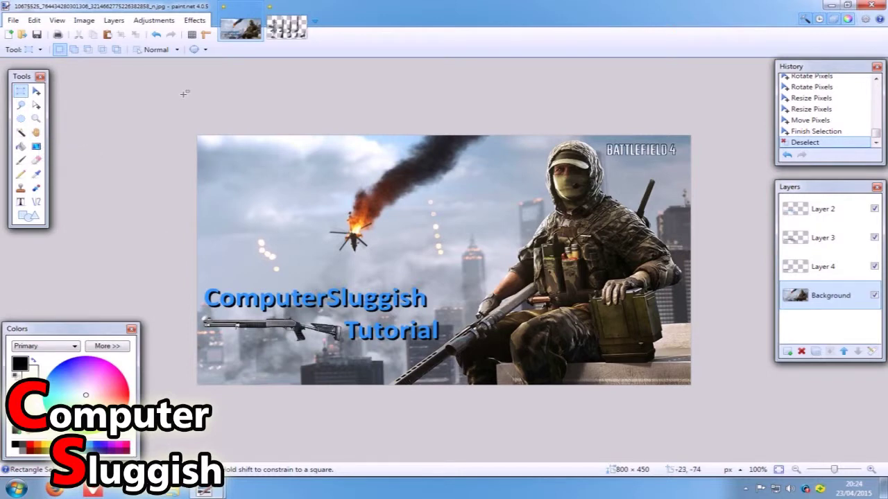
drag(198, 133, 358, 429)
click(347, 391)
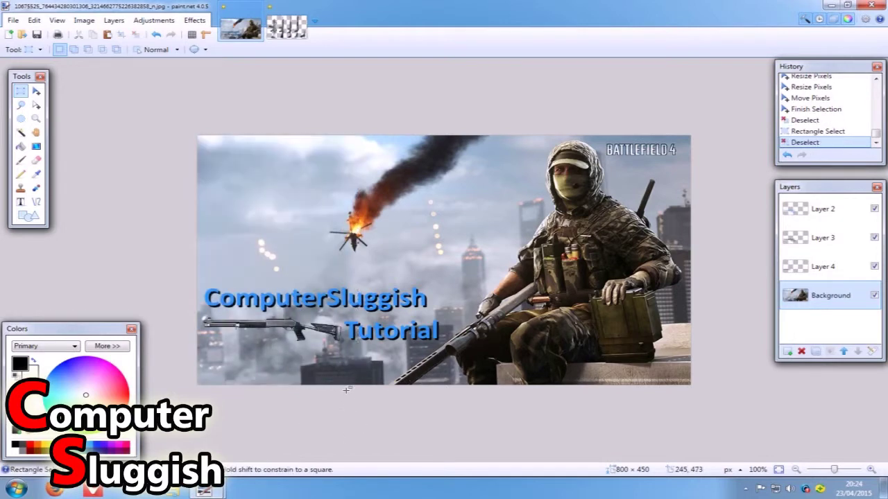
Step: Trace a lasso selection around the sky and city left of the soldier
click(20, 106)
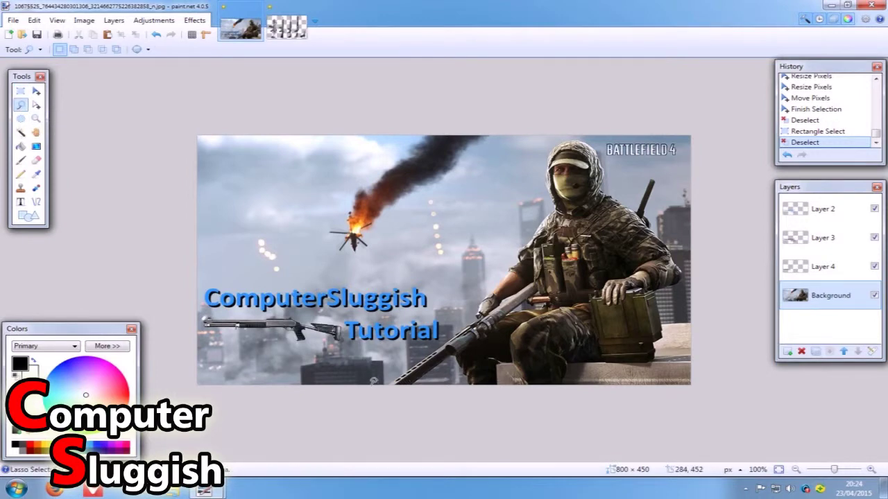
mouse_move(373, 380)
mouse_down()
mouse_move(453, 317)
mouse_move(514, 239)
mouse_move(548, 143)
mouse_move(340, 135)
mouse_move(191, 149)
mouse_move(73, 174)
mouse_move(181, 378)
mouse_move(374, 389)
mouse_up()
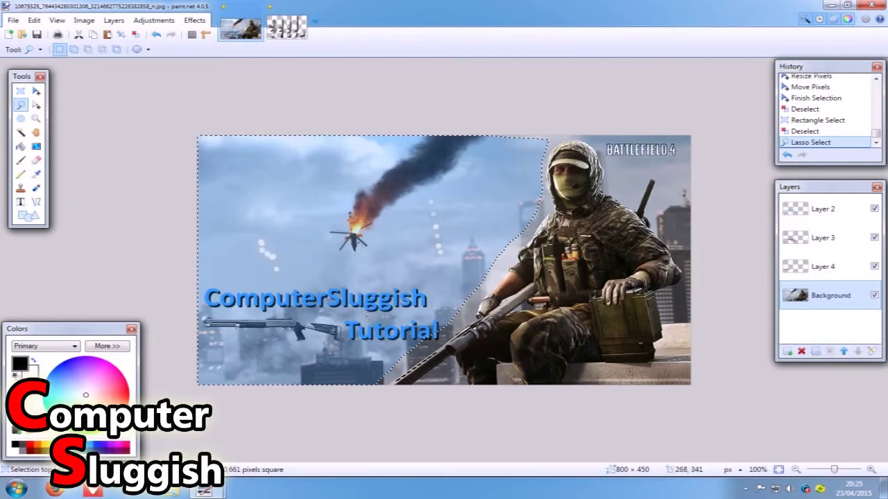
scroll(511, 300, up, 8)
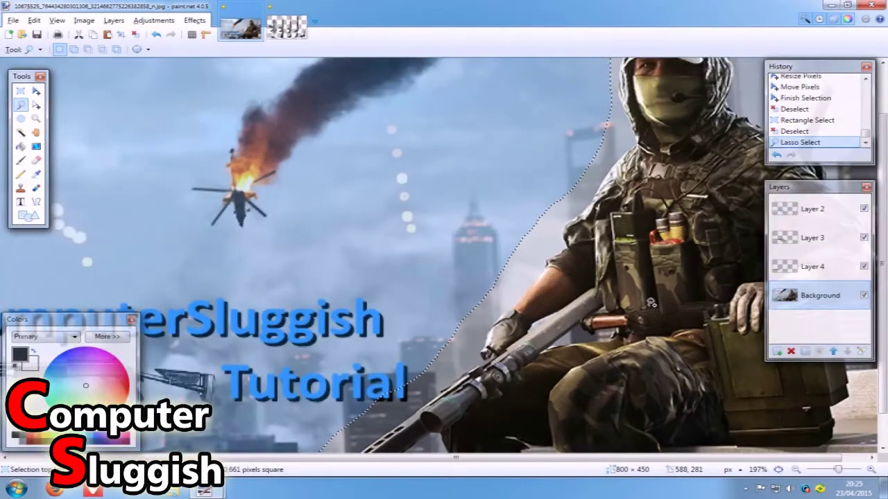
scroll(675, 291, down, 8)
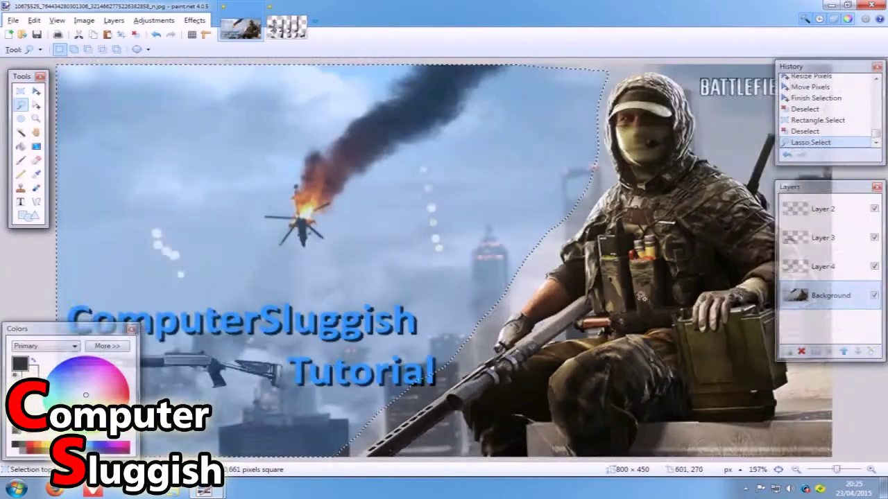
scroll(630, 290, up, 3)
scroll(629, 290, down, 6)
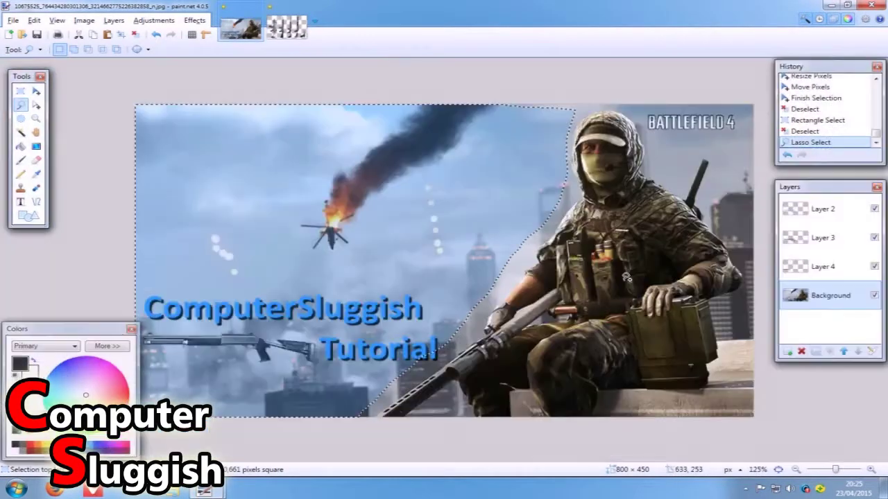
scroll(626, 272, up, 2)
scroll(626, 272, up, 1)
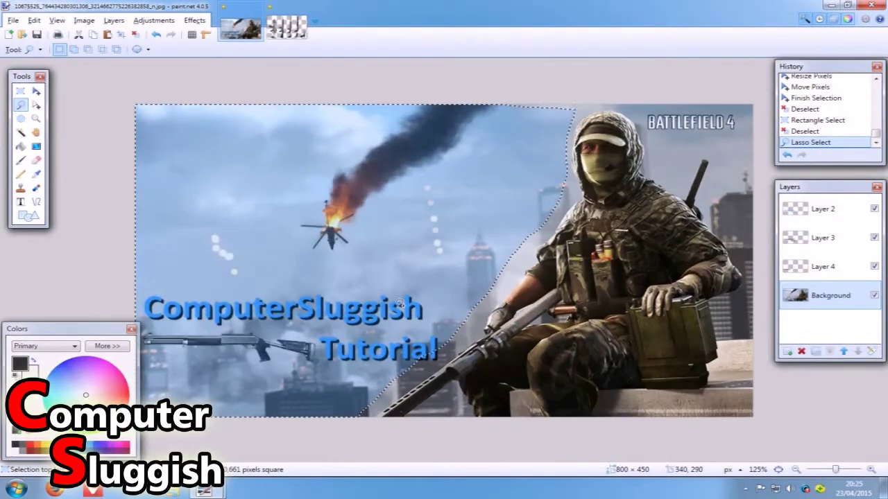
scroll(627, 273, down, 1)
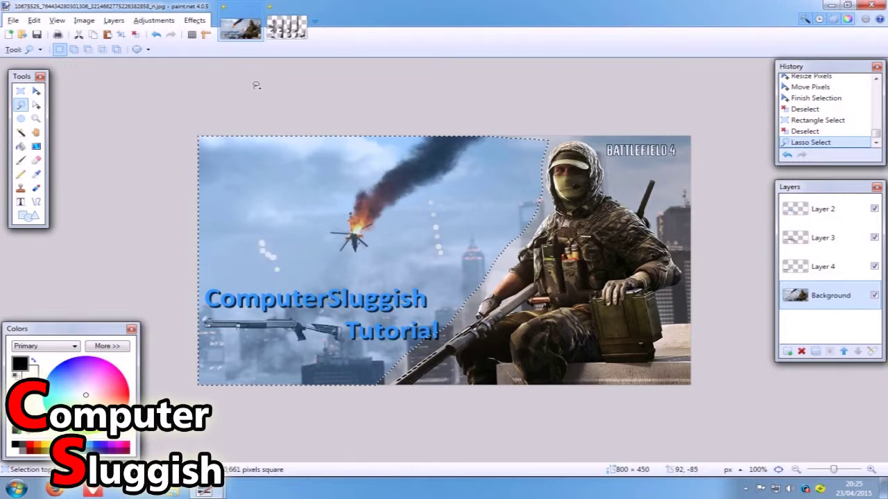
Step: Paste the copied sky-and-city region onto a new Layer 5 and deselect it
key(s)
key(ctrl+d)
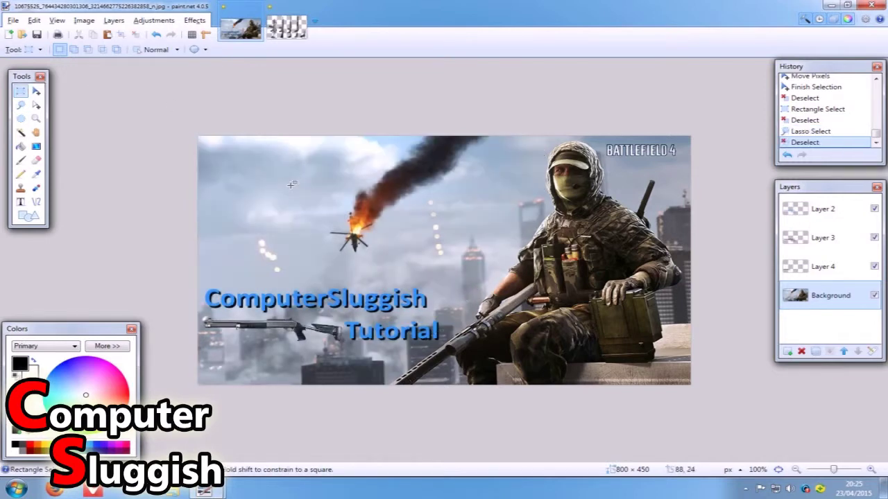
click(789, 353)
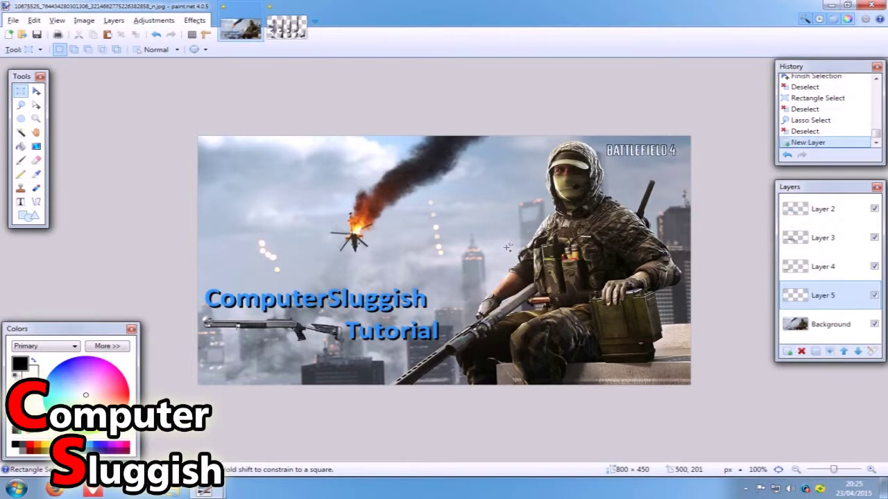
key(ctrl+v)
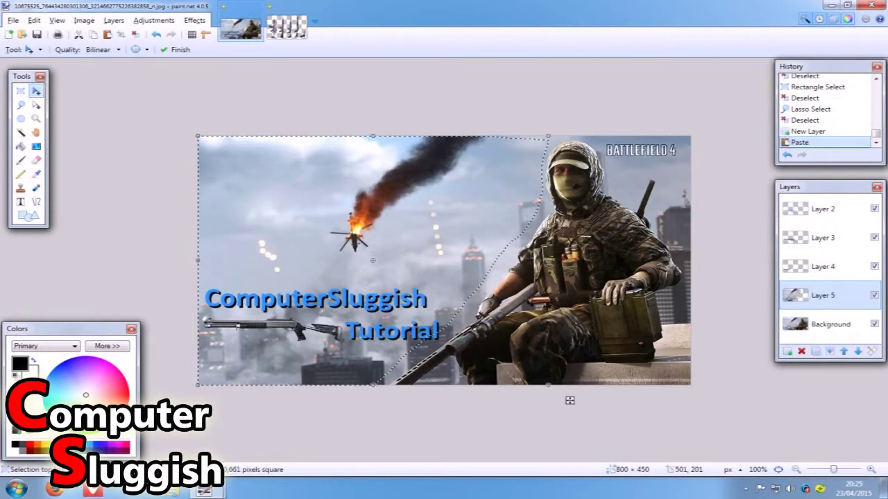
click(21, 92)
key(ctrl+d)
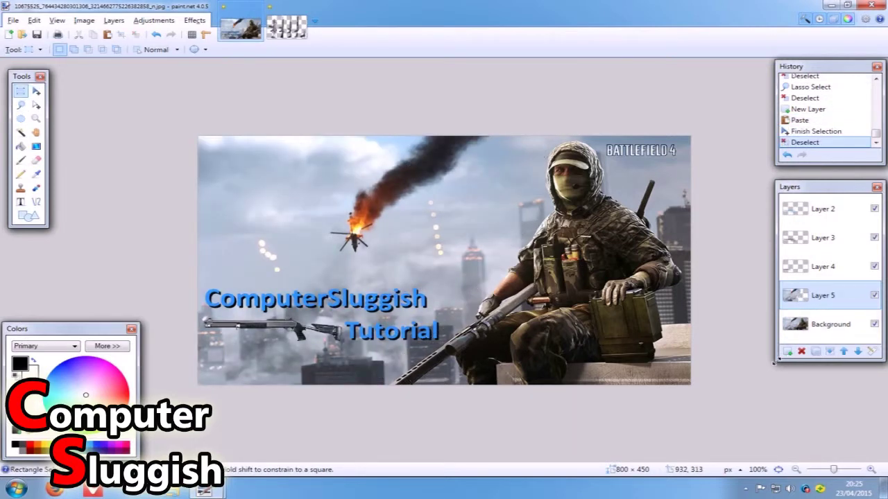
drag(774, 362, 754, 450)
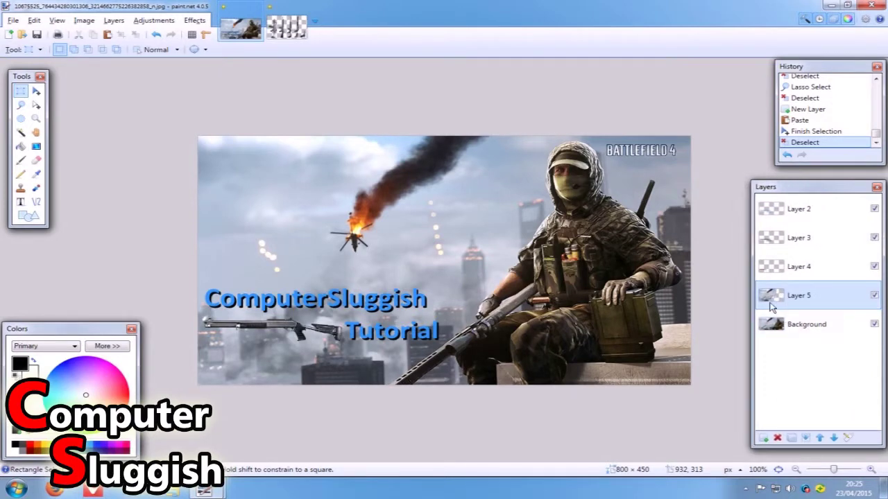
Step: Open the Effects menu and browse its submenus until the Blurs list with Motion Blur appears
click(193, 22)
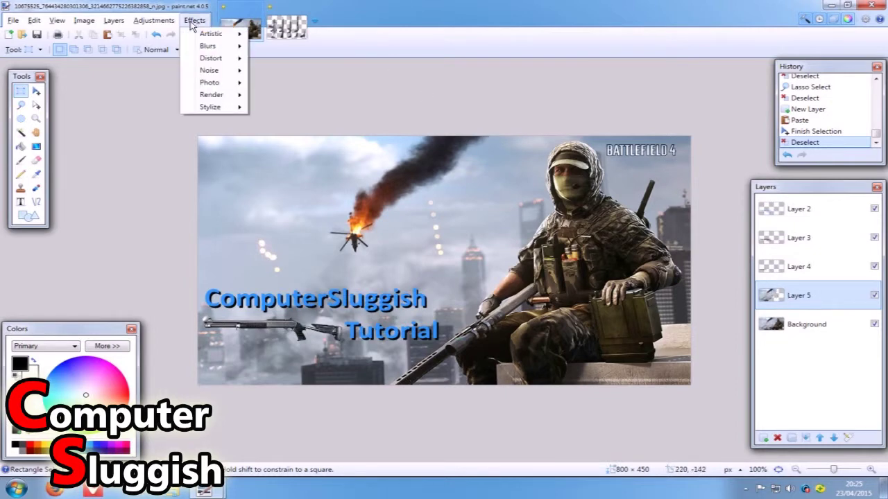
mouse_move(199, 49)
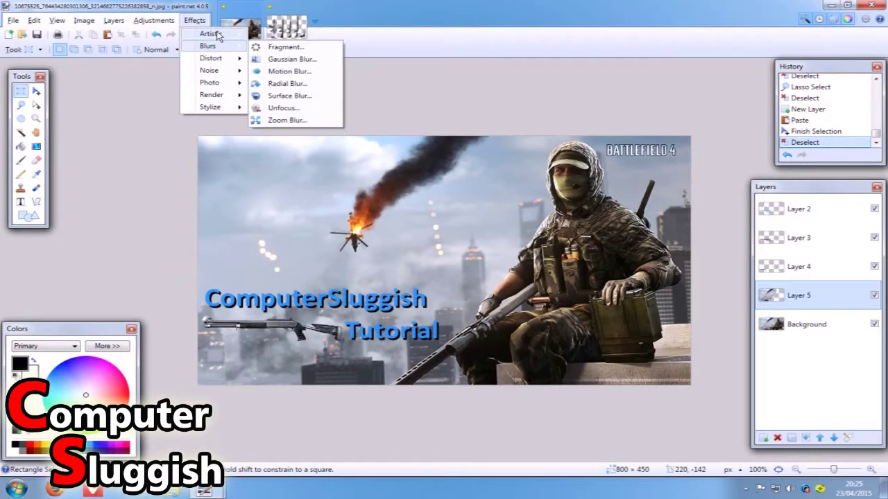
mouse_move(232, 49)
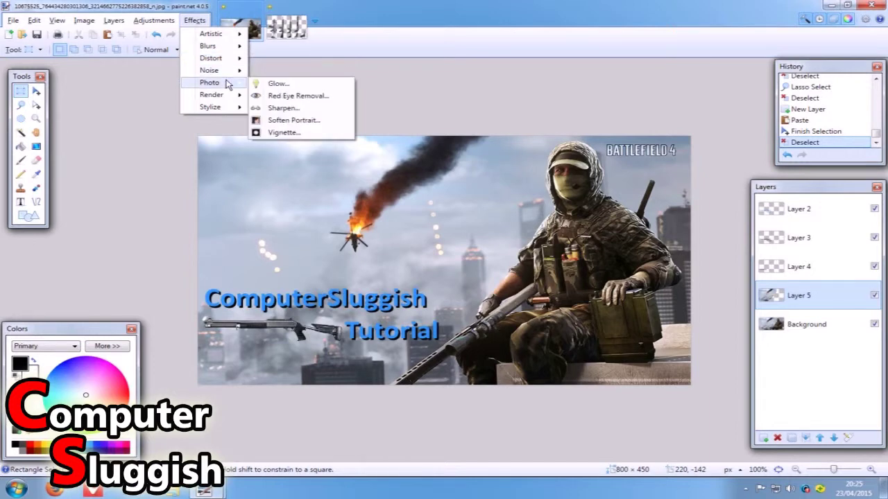
mouse_move(224, 101)
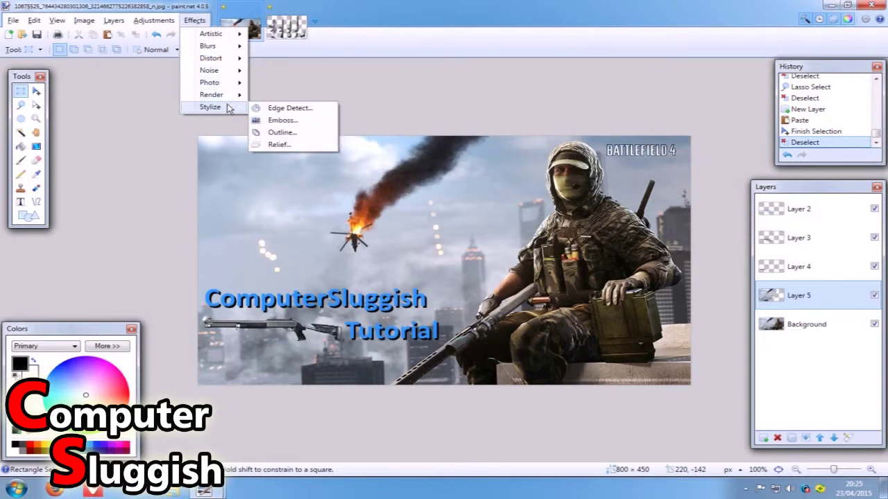
mouse_move(232, 84)
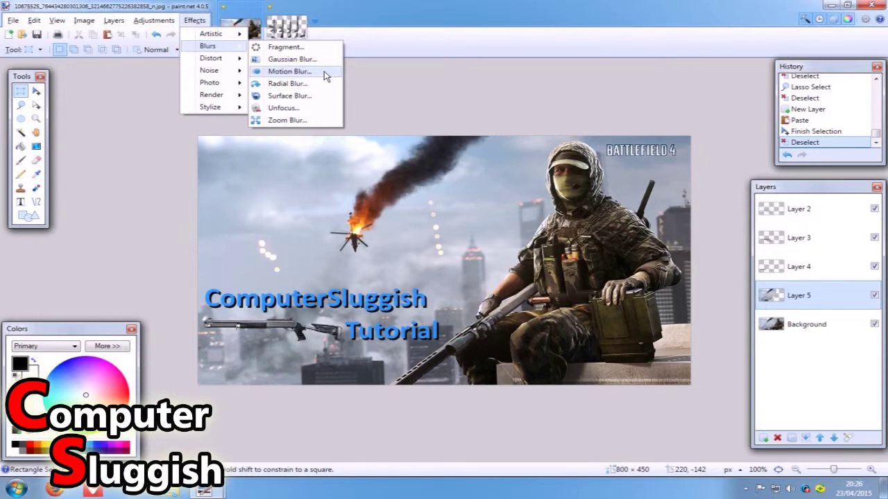
Step: Open Motion Blur, move its dialog off the canvas, and raise the distance to 24
click(324, 71)
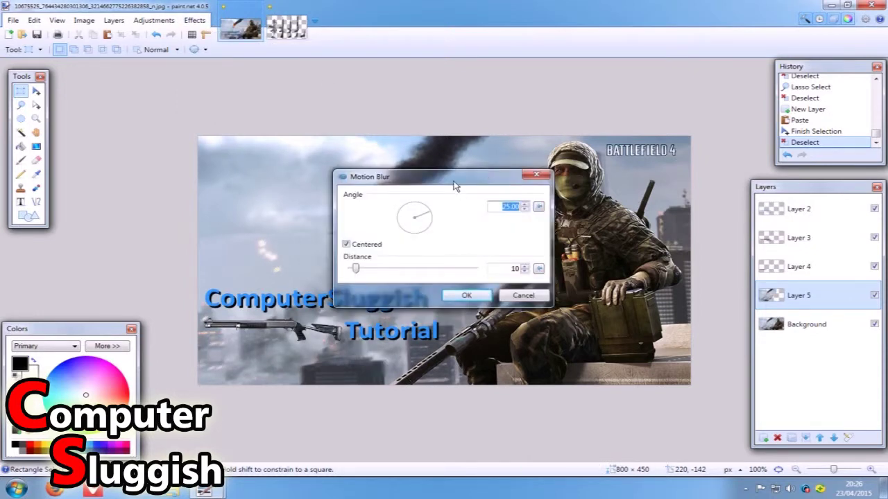
drag(454, 186, 763, 149)
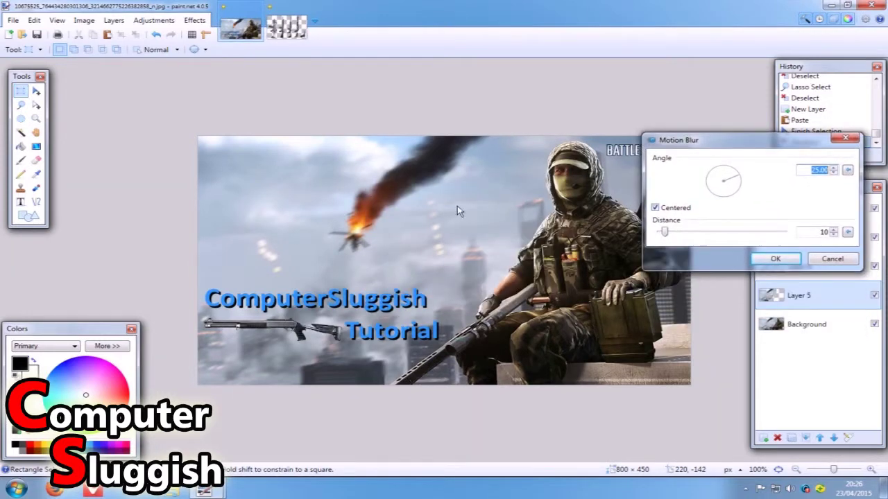
drag(671, 234, 656, 237)
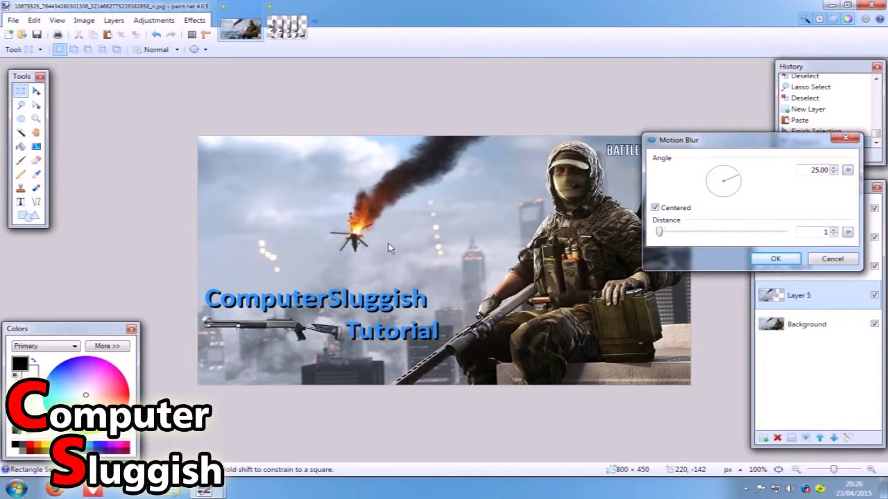
click(834, 230)
click(834, 229)
click(834, 230)
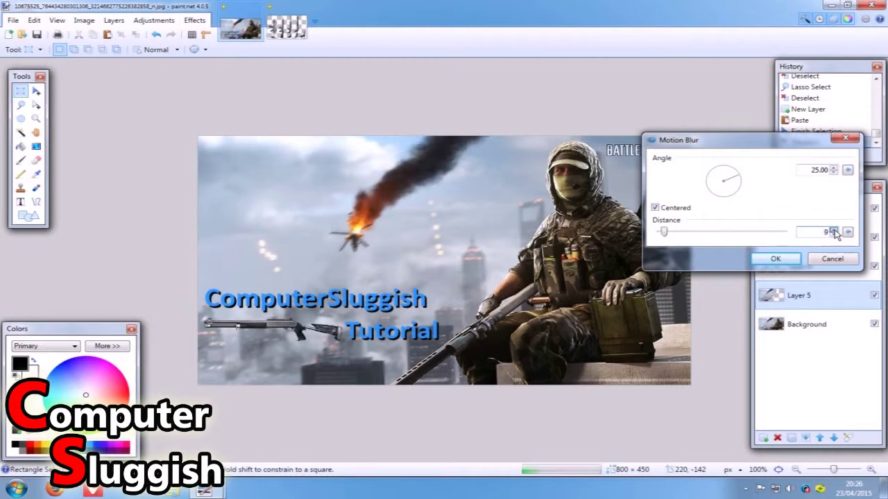
click(833, 231)
click(834, 230)
click(834, 231)
click(833, 230)
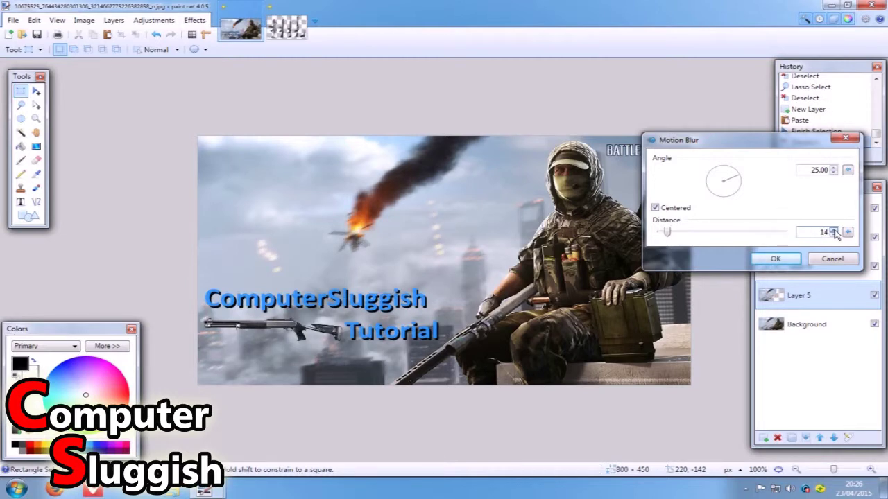
click(834, 230)
click(835, 231)
click(835, 231)
click(835, 231)
click(835, 231)
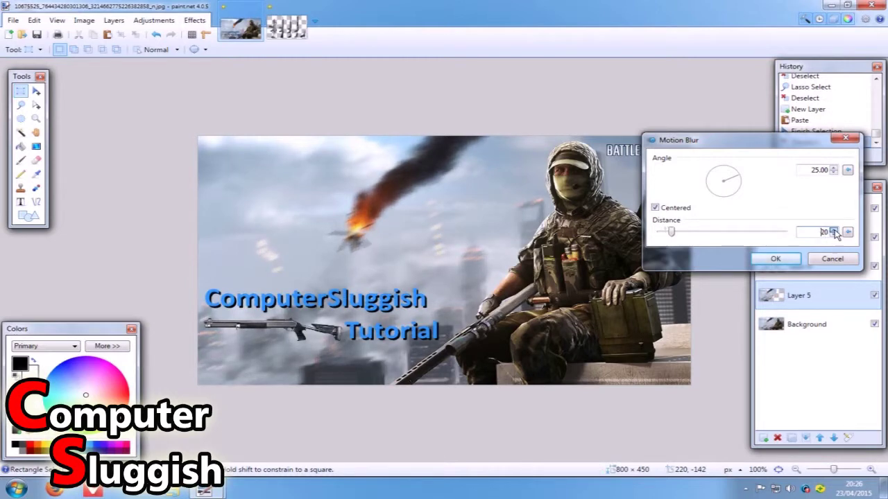
click(834, 231)
click(835, 231)
click(835, 231)
click(835, 231)
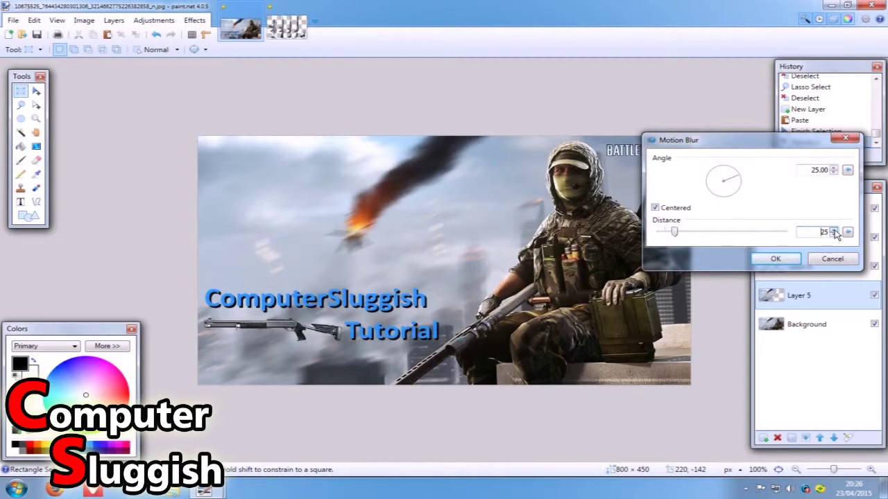
click(834, 231)
Step: Bring the distance to 30 at a 25° angle and apply the blur to Layer 5
drag(740, 136, 753, 210)
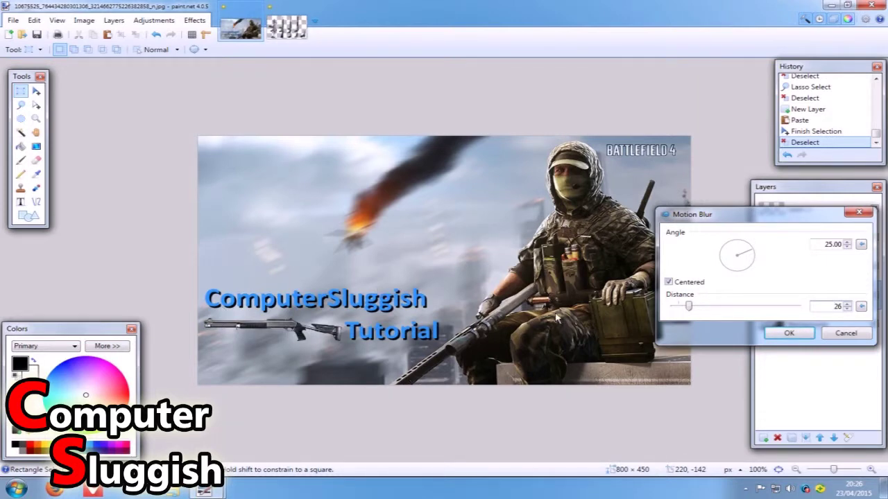
drag(692, 224, 228, 275)
click(384, 355)
click(384, 355)
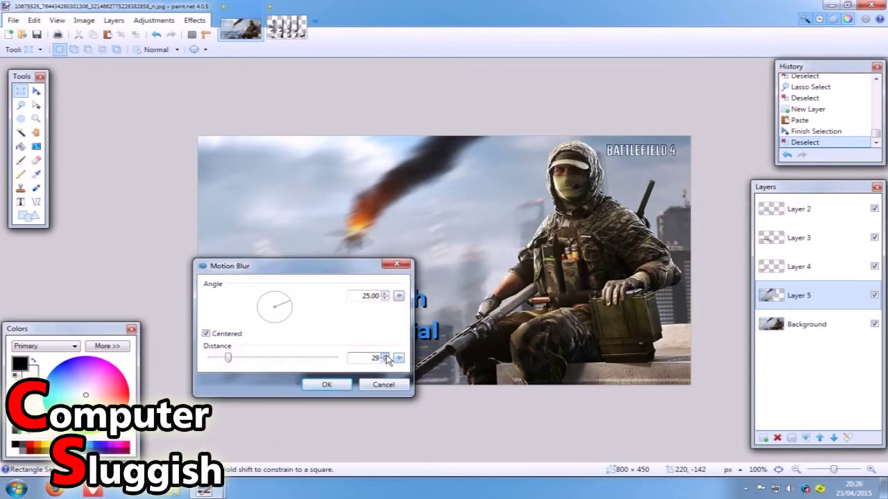
click(384, 355)
click(384, 355)
drag(292, 266, 316, 266)
drag(498, 272, 698, 188)
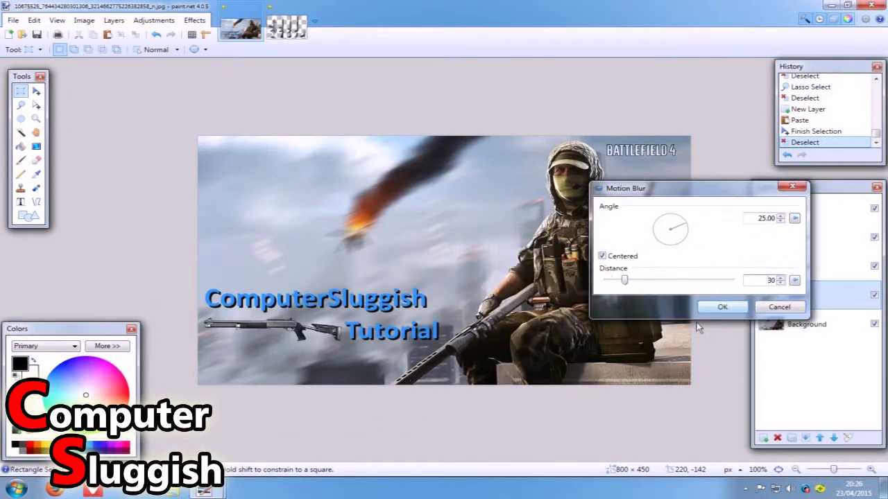
click(721, 308)
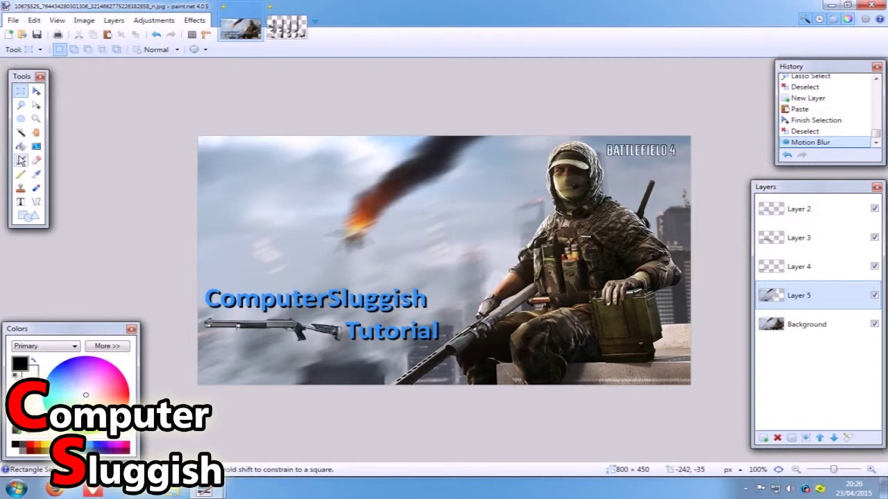
Step: With the Background layer active, lasso-trace around the soldier's outline
click(21, 117)
click(21, 105)
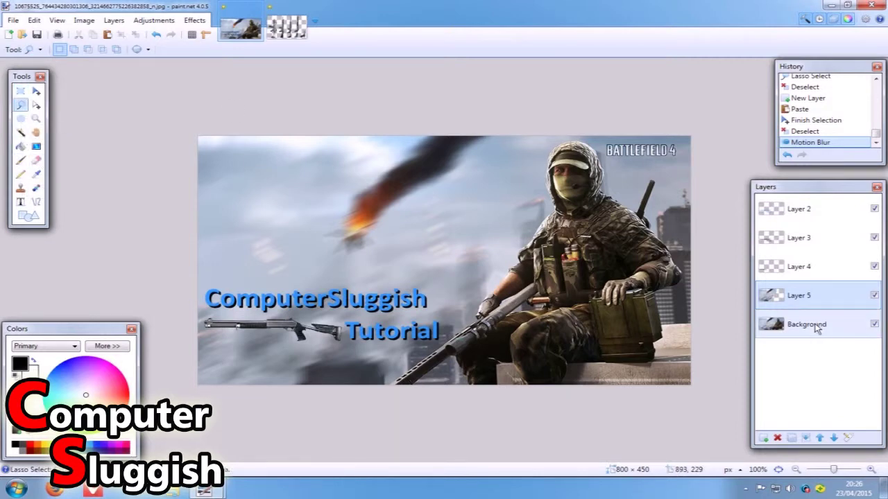
click(817, 326)
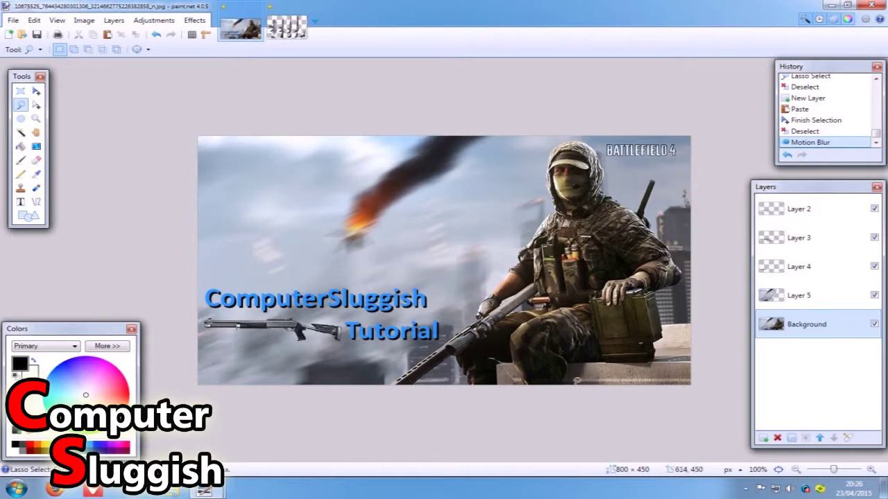
mouse_move(576, 381)
mouse_down()
mouse_move(655, 367)
mouse_move(685, 290)
mouse_move(680, 246)
mouse_move(658, 219)
mouse_move(666, 174)
mouse_move(646, 174)
mouse_move(631, 199)
mouse_move(614, 180)
mouse_up()
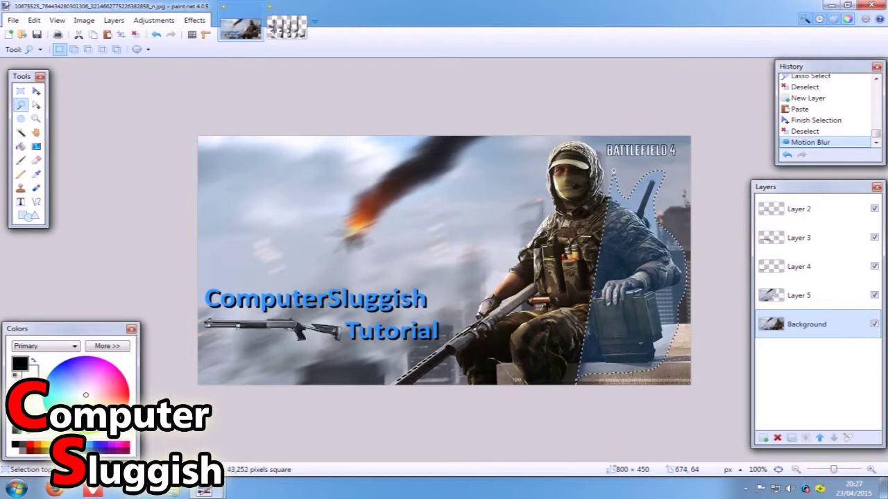
mouse_move(612, 172)
mouse_down()
mouse_move(609, 130)
mouse_move(717, 128)
mouse_move(742, 141)
mouse_move(759, 167)
mouse_move(777, 219)
mouse_up()
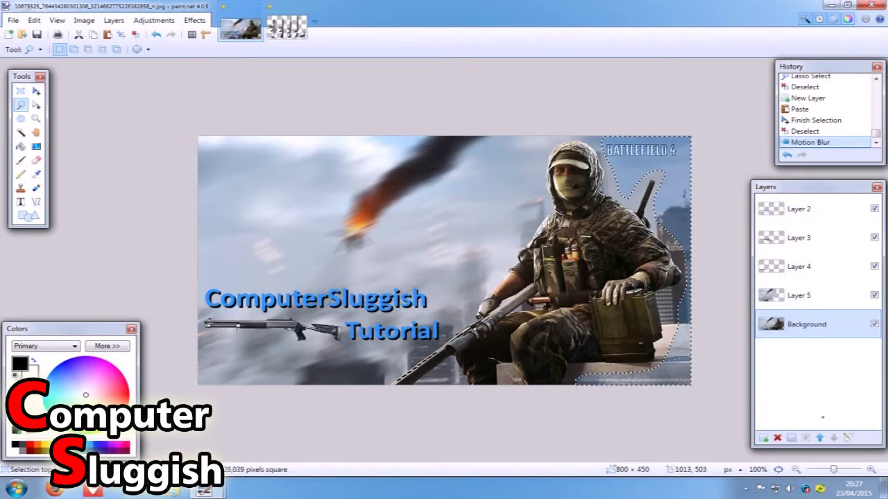
drag(823, 417, 823, 418)
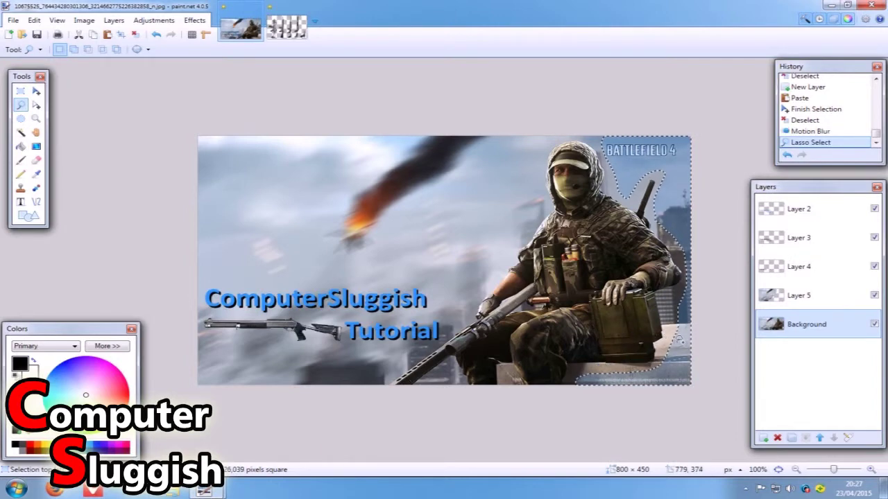
Step: Copy the selection, paste it onto a new Layer 6, and deselect
click(763, 438)
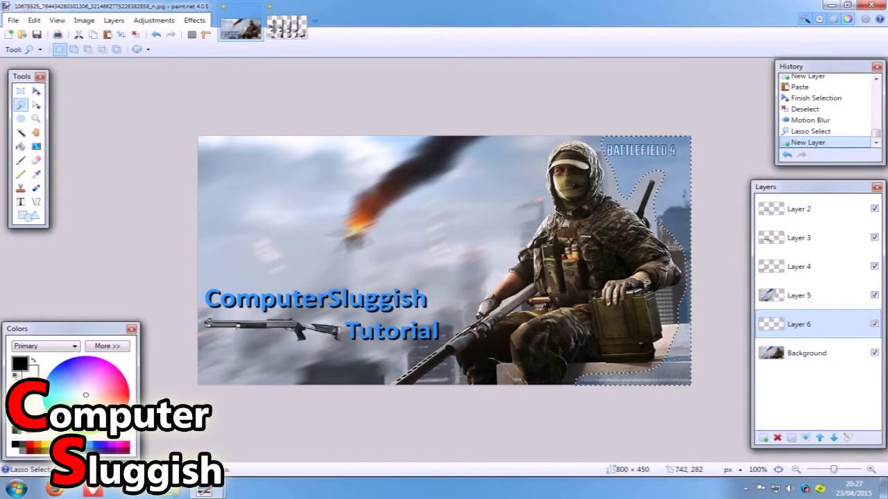
key(ctrl+d)
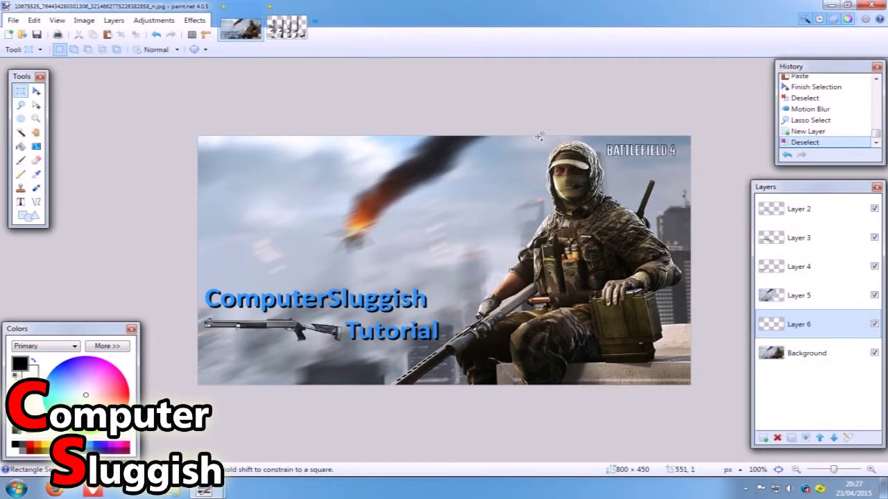
key(ctrl+v)
key(ctrl+d)
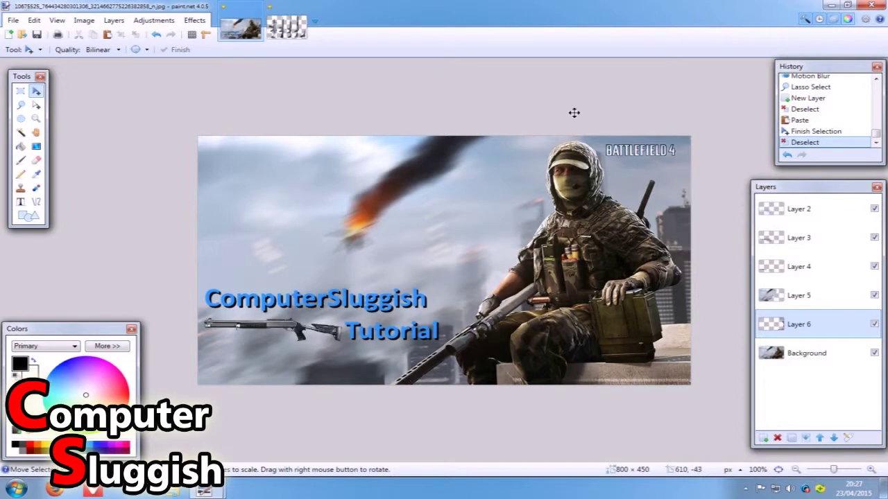
click(142, 20)
Step: Apply Repeat Motion Blur from the Effects menu to Layer 6
mouse_move(194, 19)
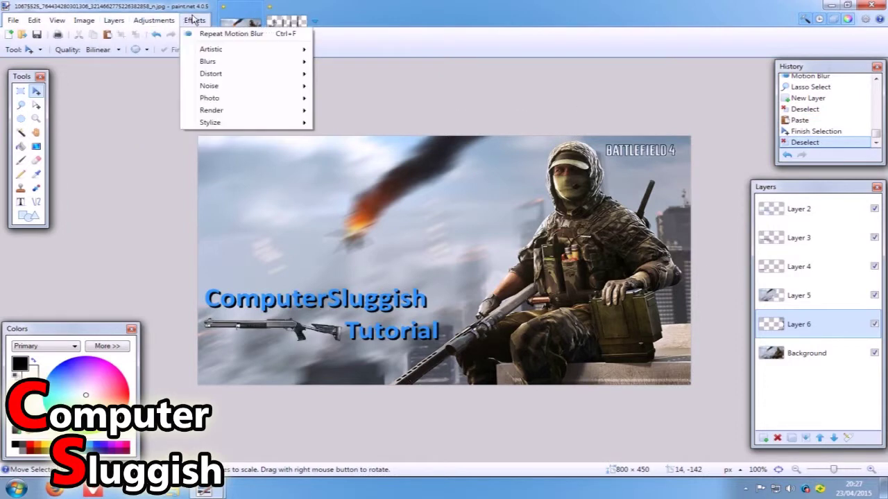
click(208, 33)
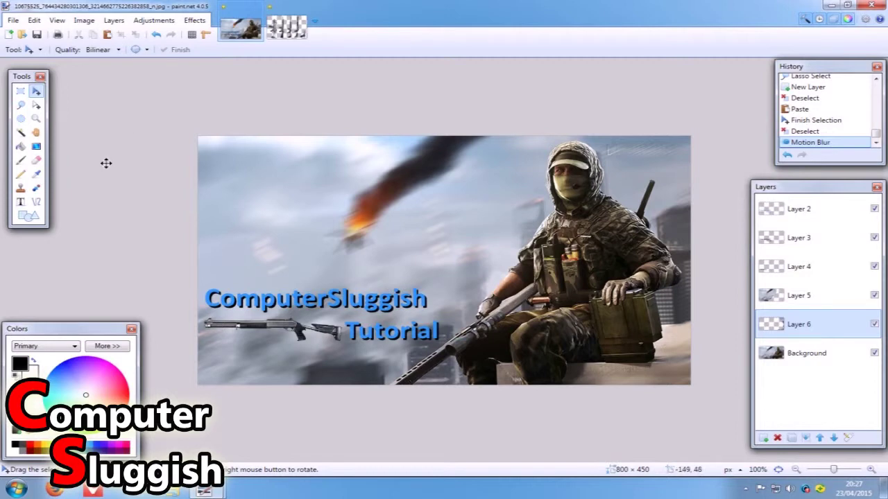
Step: Set the Shapes tool to a pinkish-purple Rectangle in Draw Filled Shape mode
click(29, 217)
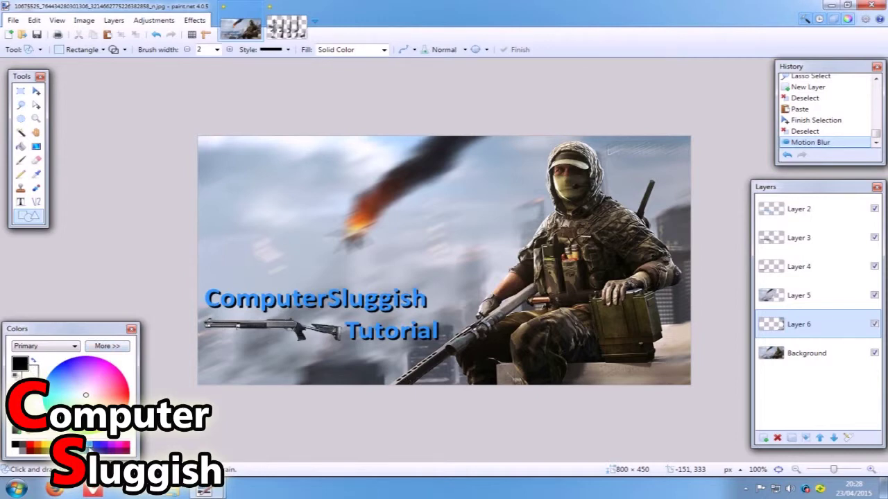
mouse_move(85, 395)
mouse_down()
mouse_move(85, 403)
mouse_move(103, 399)
mouse_move(104, 389)
mouse_move(111, 399)
mouse_move(75, 370)
mouse_move(74, 379)
mouse_move(94, 374)
mouse_up()
click(98, 50)
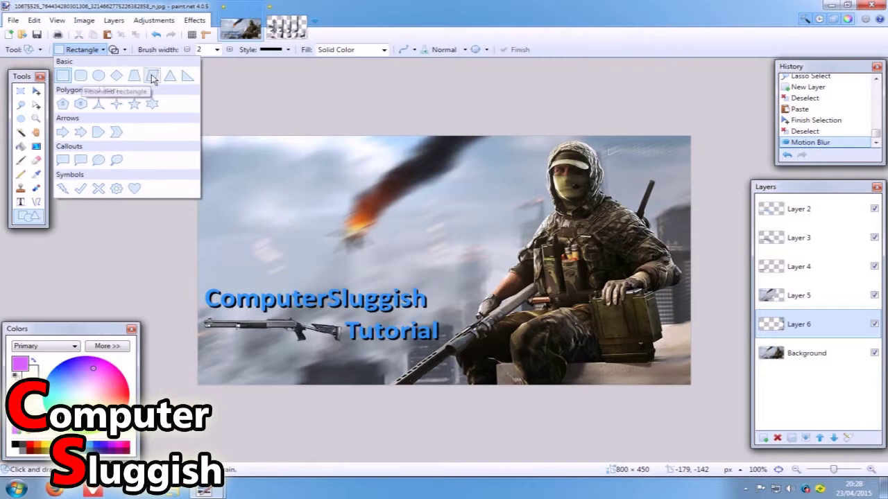
click(116, 52)
click(124, 52)
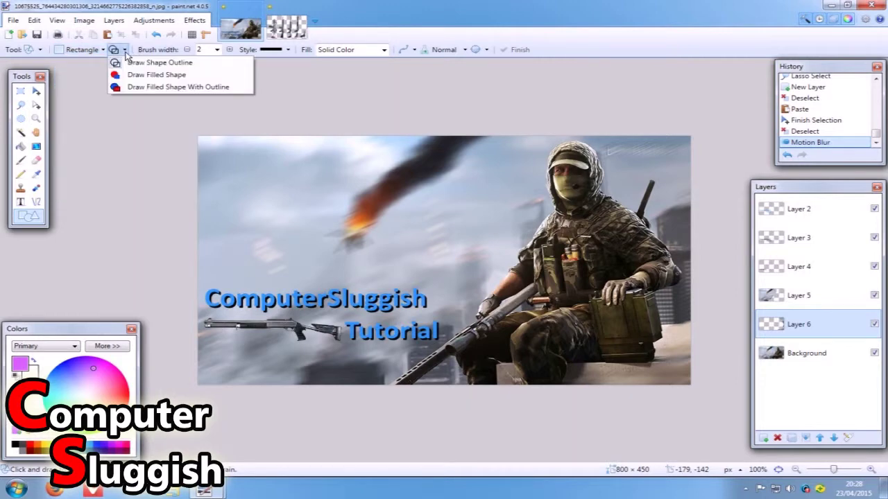
click(118, 51)
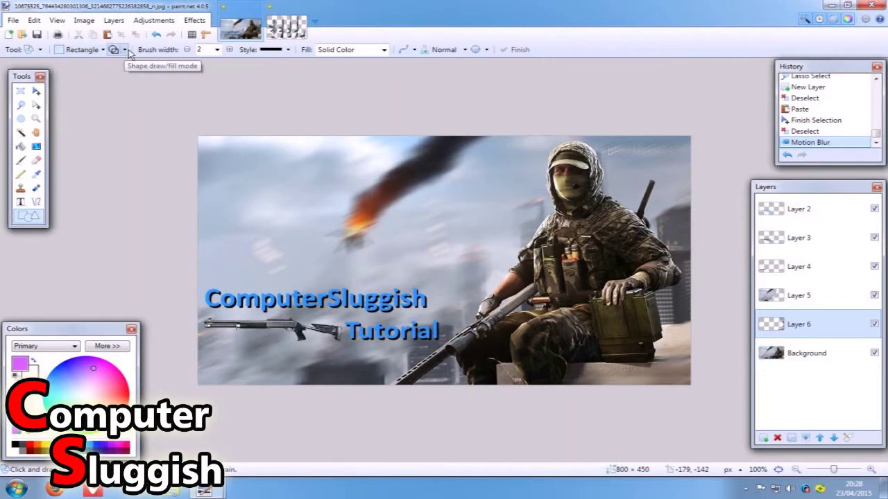
click(127, 54)
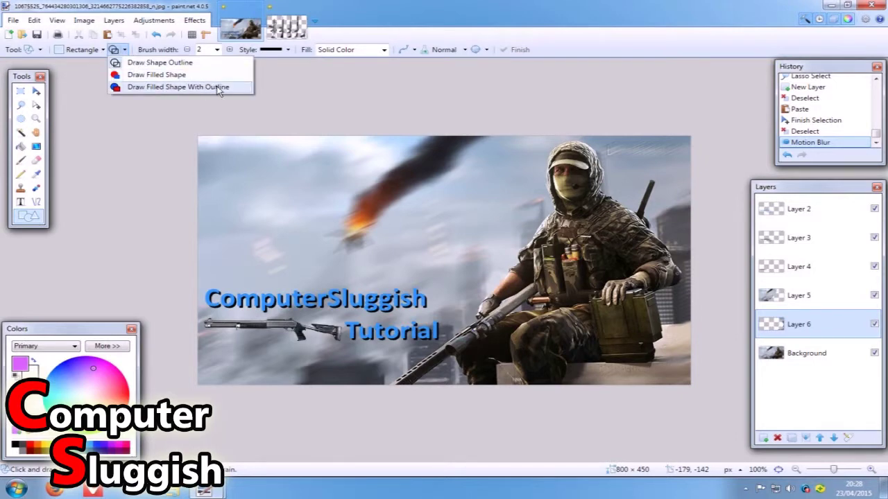
click(169, 77)
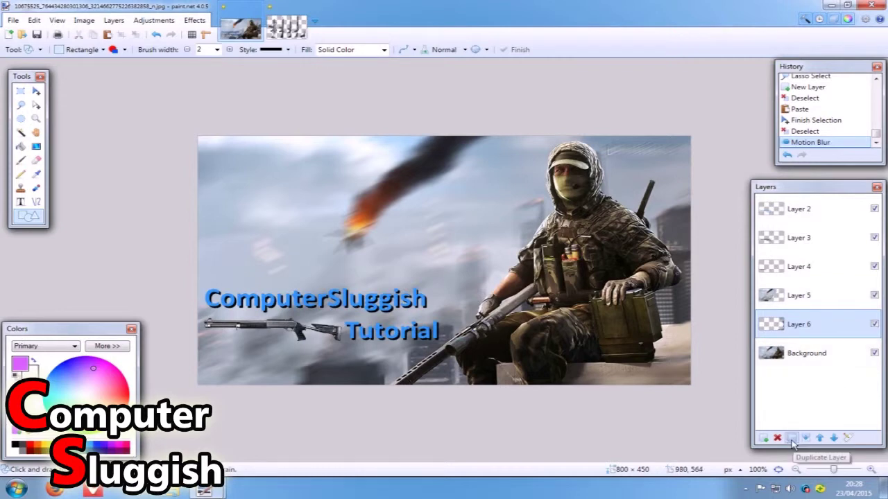
Step: Add Layer 7 above Layer 5 and draw a filled purple rectangle across the text and gun
click(763, 438)
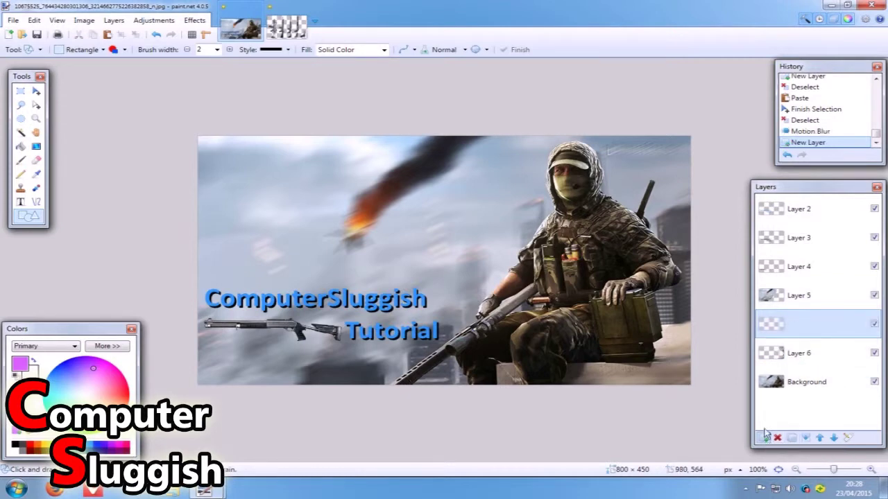
drag(815, 328, 810, 288)
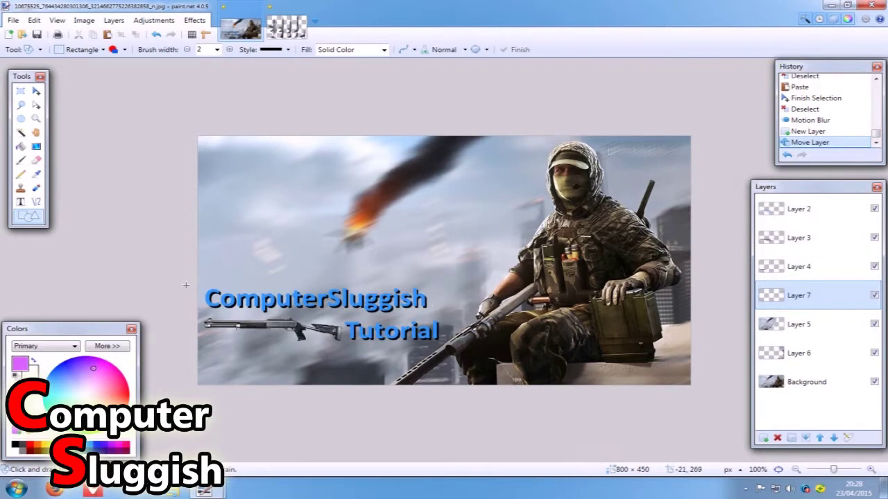
mouse_move(186, 283)
mouse_down()
mouse_move(204, 315)
mouse_move(243, 337)
mouse_move(285, 343)
mouse_move(724, 351)
mouse_up()
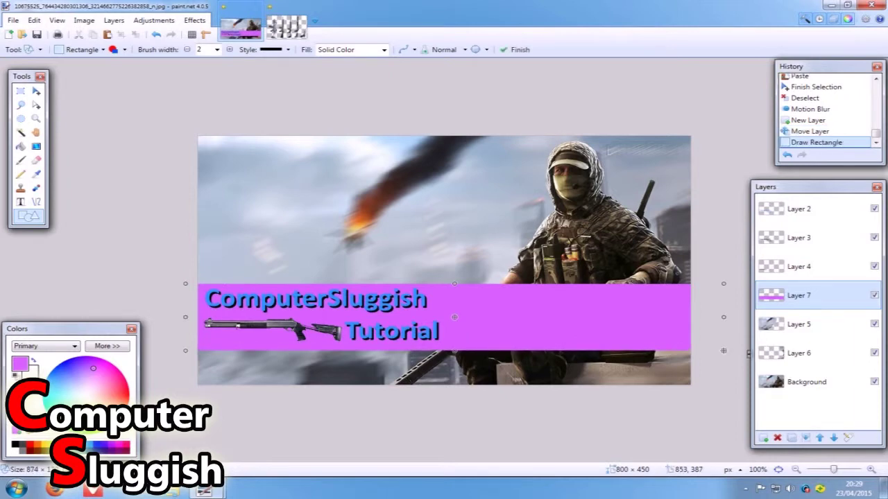
click(20, 91)
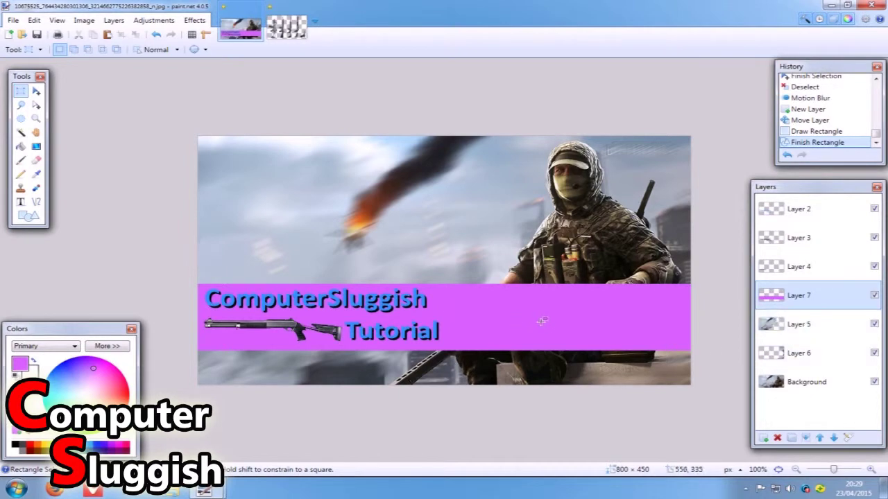
Step: Zoom to 125%, narrow the Layers panel, and leave Layer 7 hidden after comparing
scroll(560, 337, up, 3)
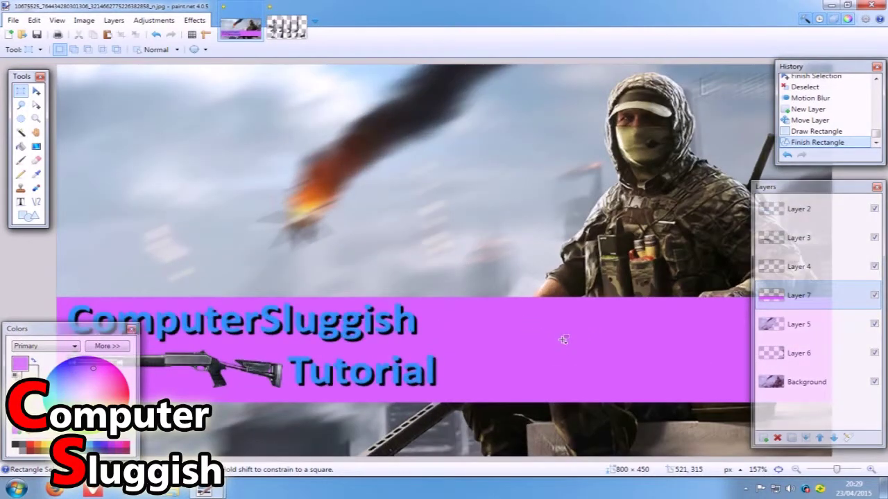
scroll(578, 400, down, 1)
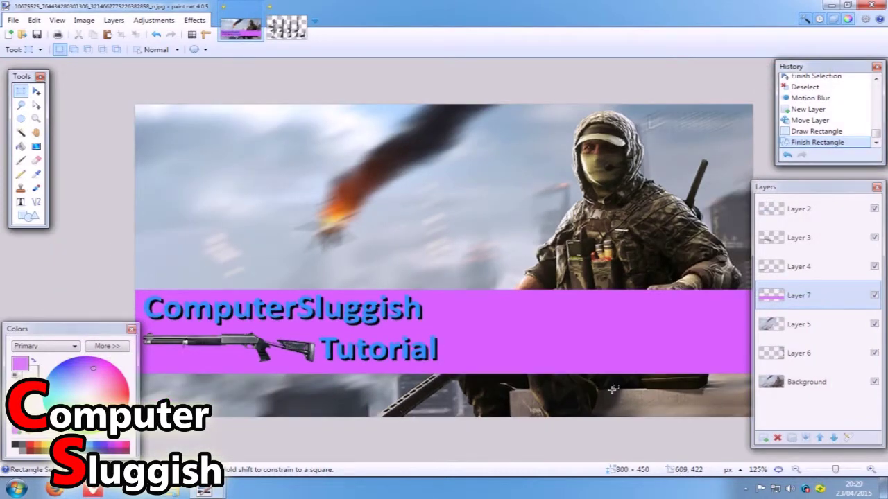
drag(753, 272, 766, 272)
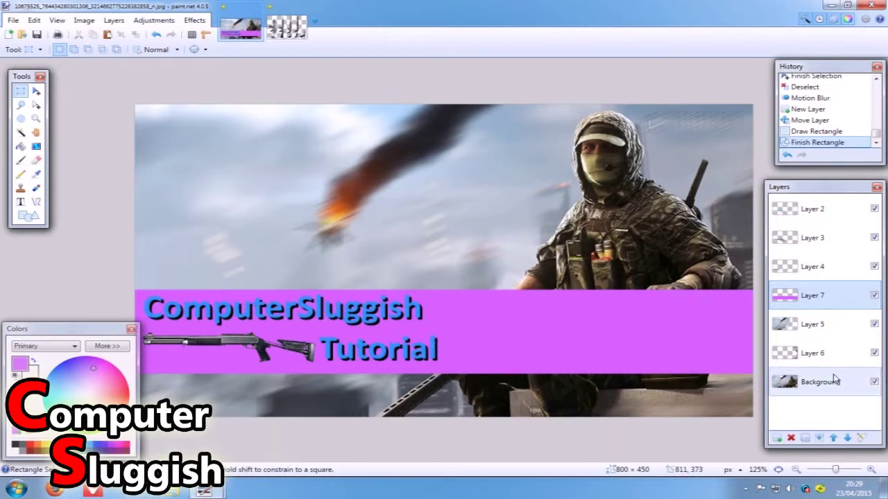
click(874, 296)
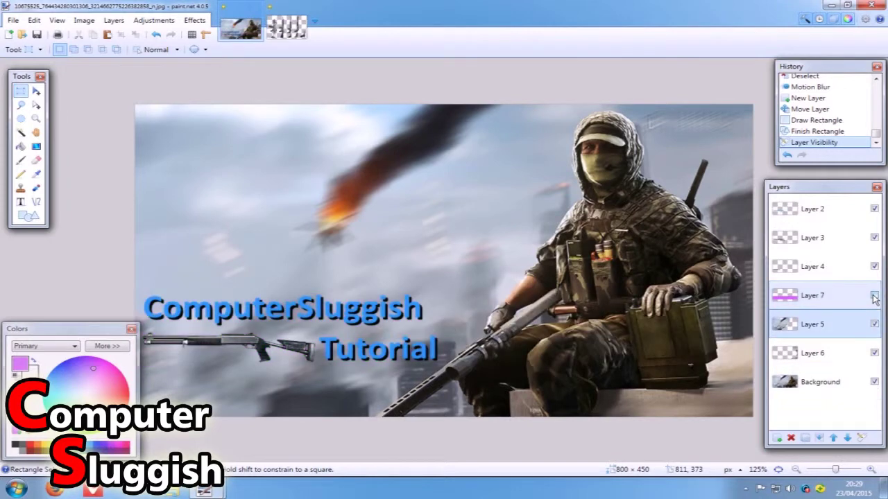
click(874, 295)
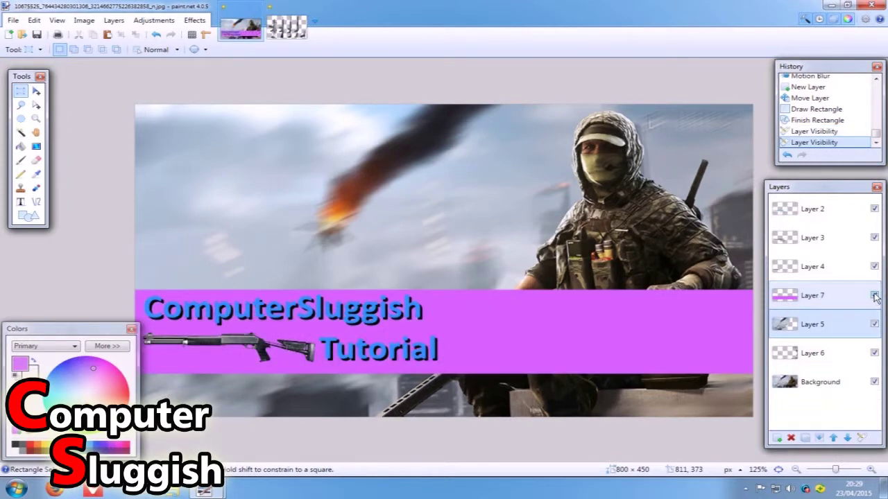
click(874, 296)
click(874, 295)
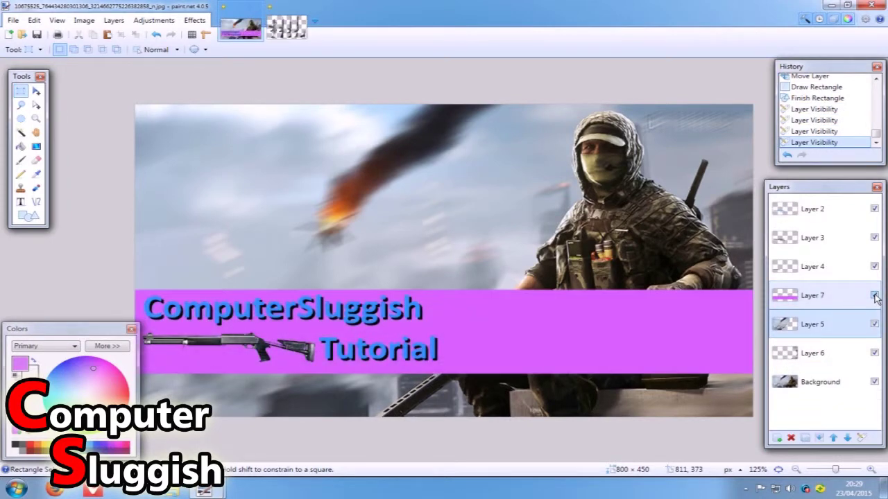
click(874, 296)
click(874, 295)
click(874, 295)
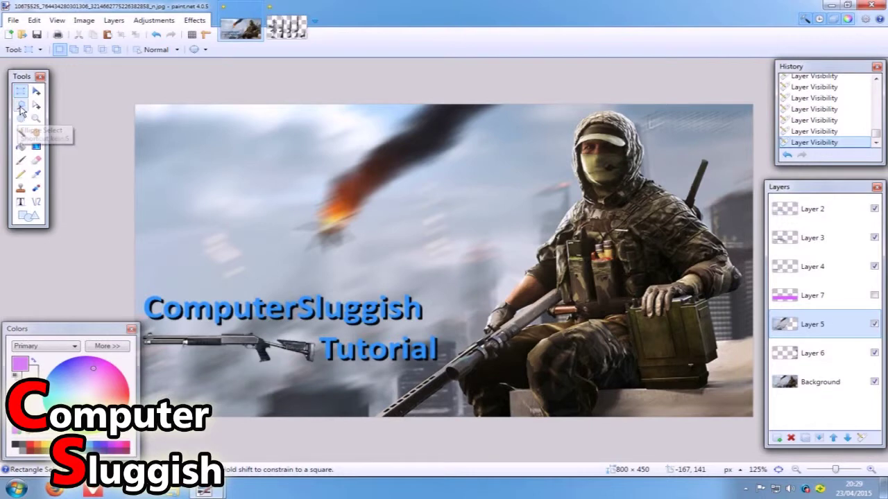
click(21, 107)
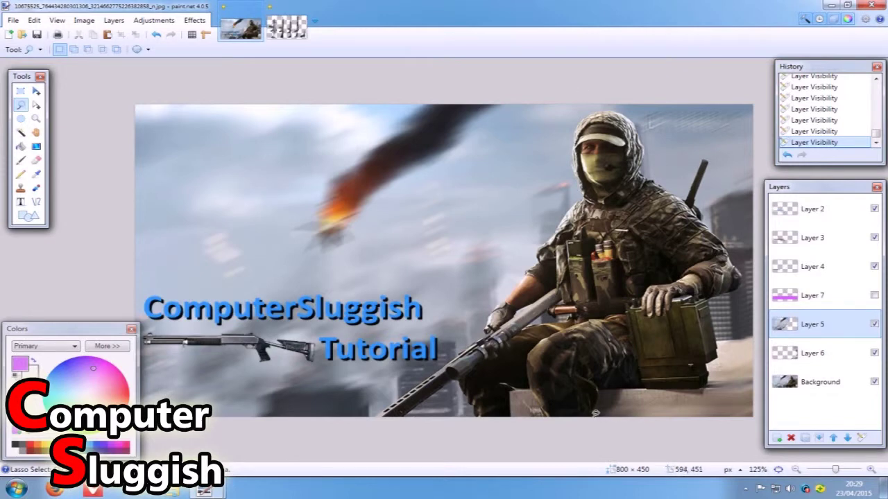
Step: Lasso the seated soldier with the ledge and ammo box, tracing along the ledge, box edge and arm
drag(593, 416, 593, 412)
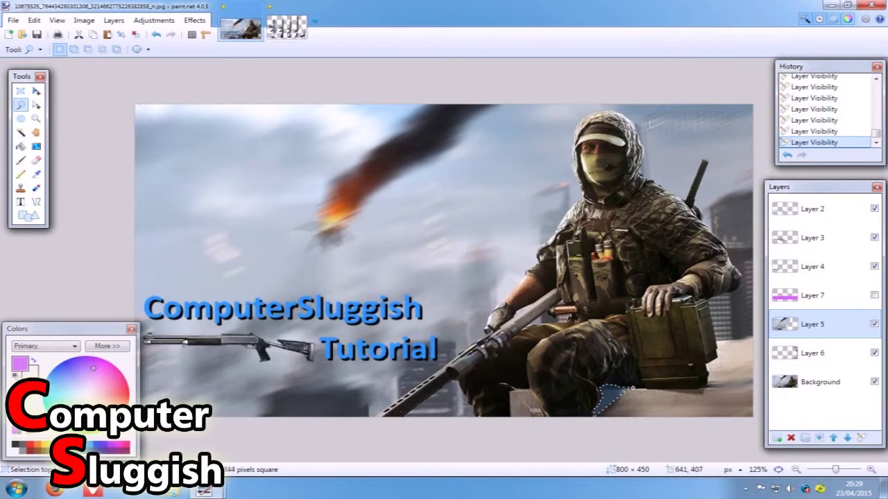
drag(631, 387, 697, 389)
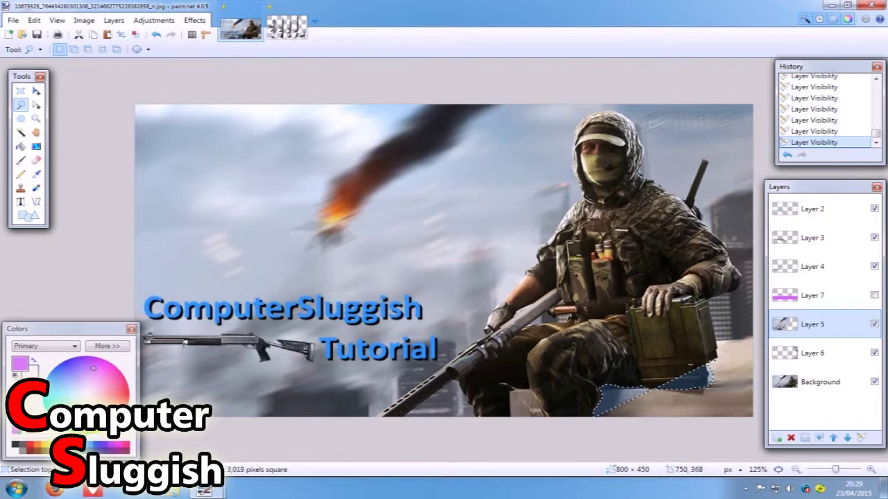
drag(714, 363, 717, 348)
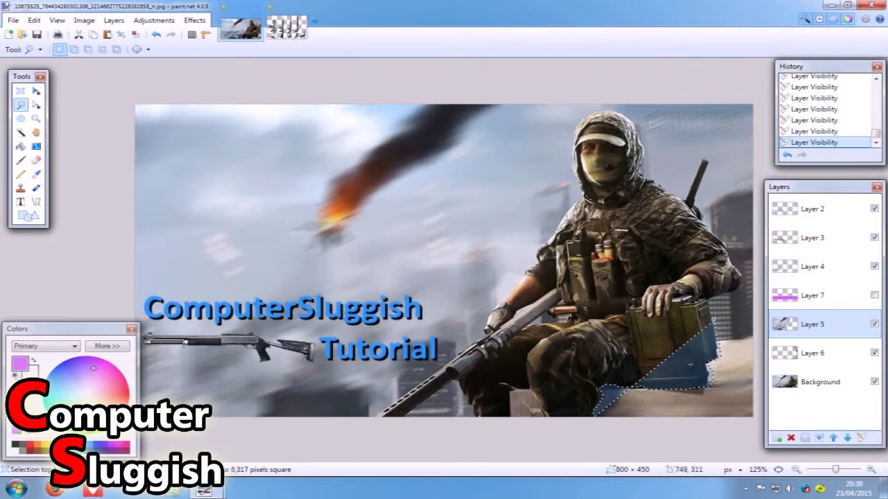
mouse_move(710, 303)
mouse_down()
mouse_move(741, 287)
mouse_move(744, 274)
mouse_move(700, 202)
mouse_move(713, 156)
mouse_move(689, 199)
mouse_move(651, 169)
mouse_move(649, 128)
mouse_move(603, 109)
mouse_move(569, 140)
mouse_move(584, 194)
mouse_move(572, 214)
mouse_move(588, 214)
mouse_move(561, 263)
mouse_move(494, 351)
mouse_move(454, 365)
mouse_move(373, 419)
mouse_up()
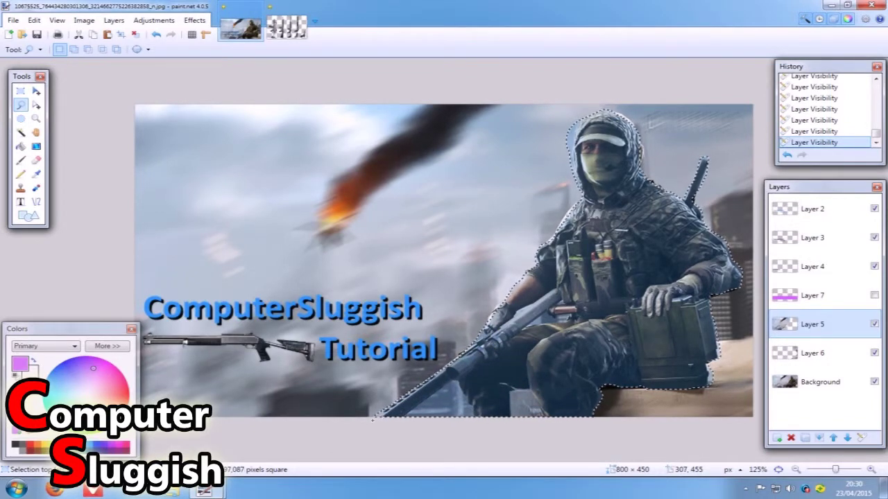
drag(372, 420, 369, 422)
Step: Paste the soldier onto new Layer 8, move it above Layer 7, and make the purple band visible
click(837, 392)
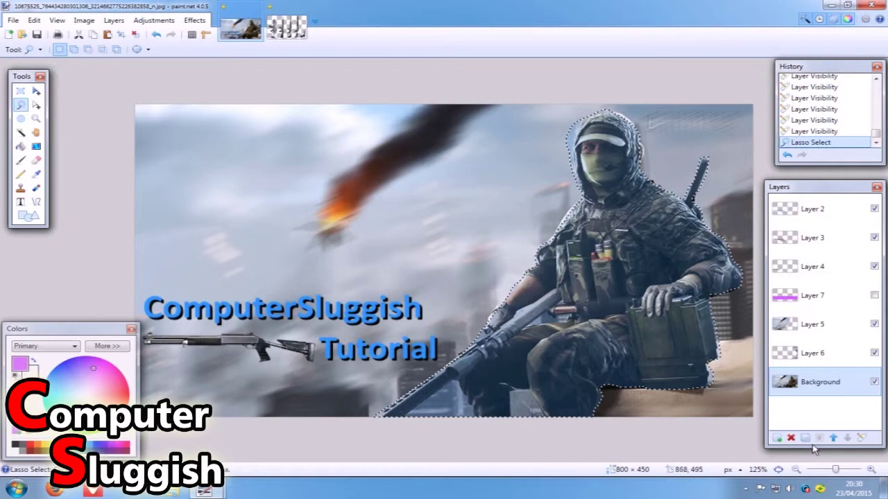
click(777, 440)
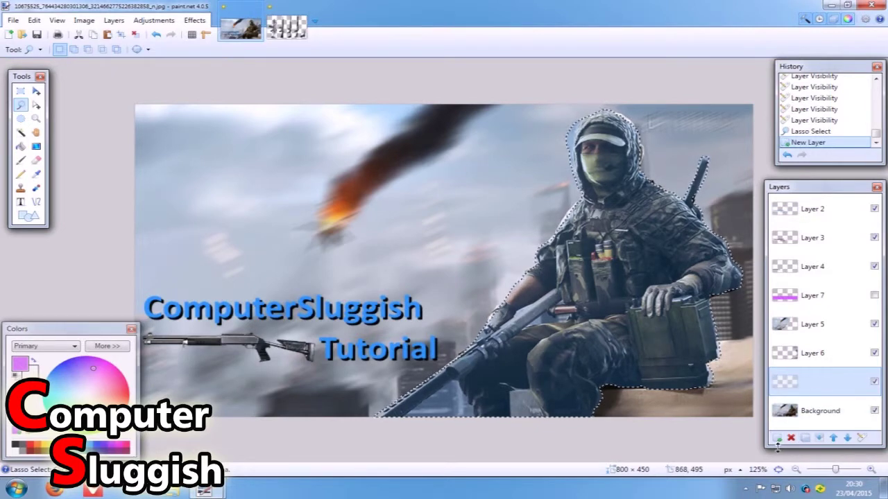
key(ctrl+v)
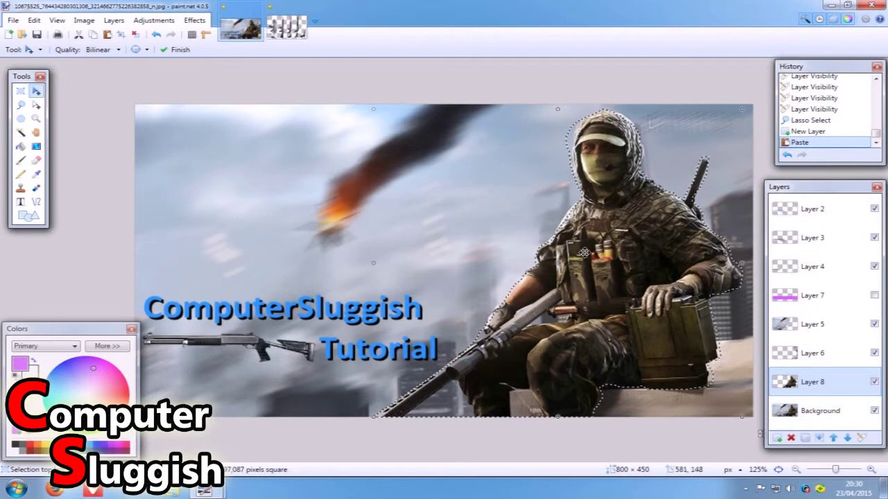
drag(647, 238, 617, 294)
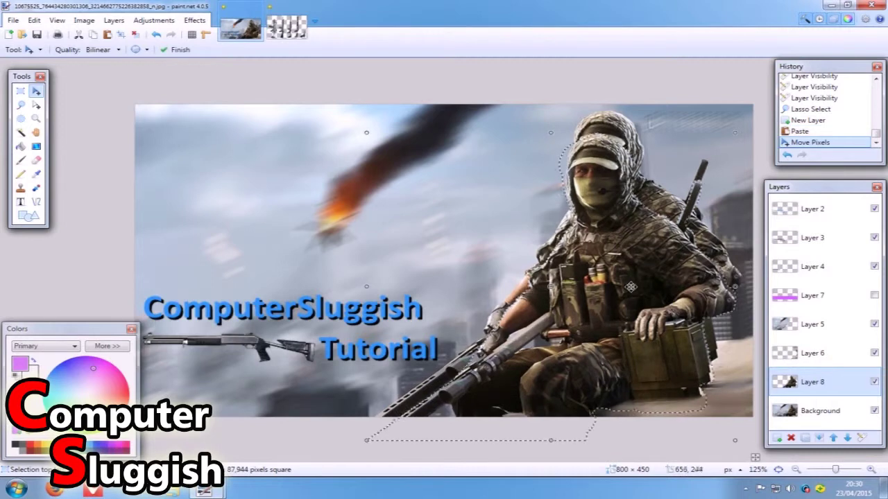
key(ctrl+z)
key(s)
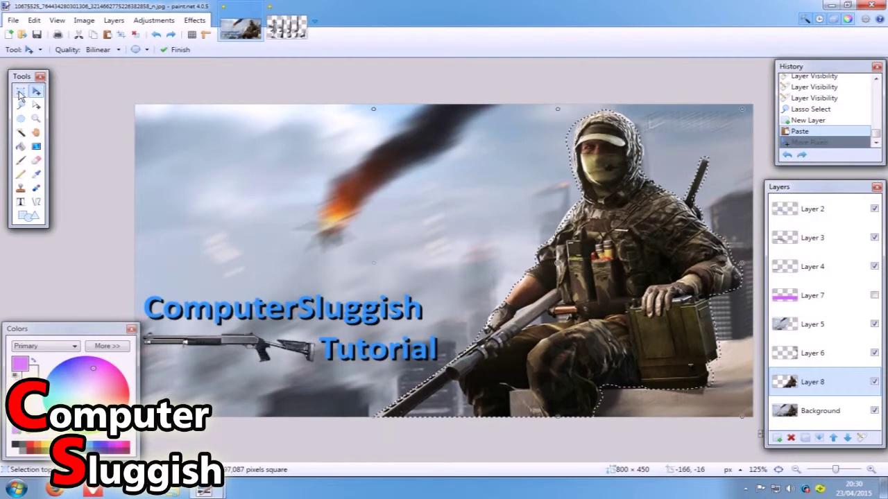
key(ctrl+d)
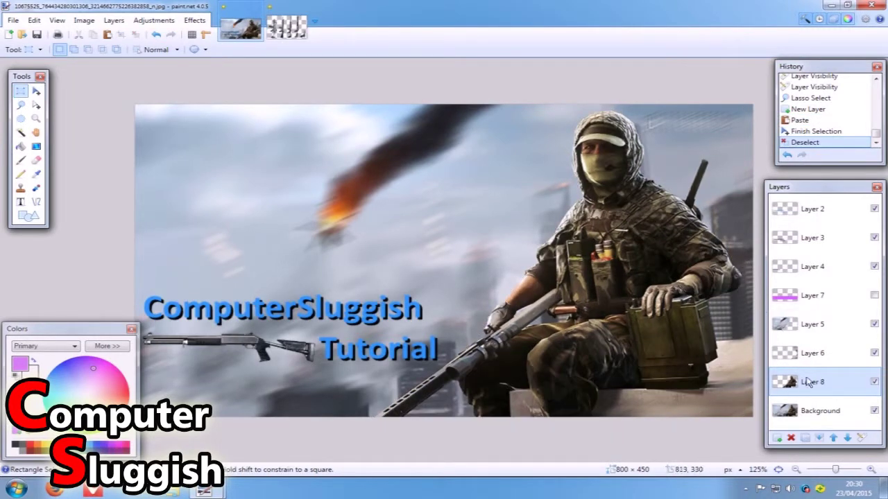
drag(836, 387, 842, 303)
click(874, 323)
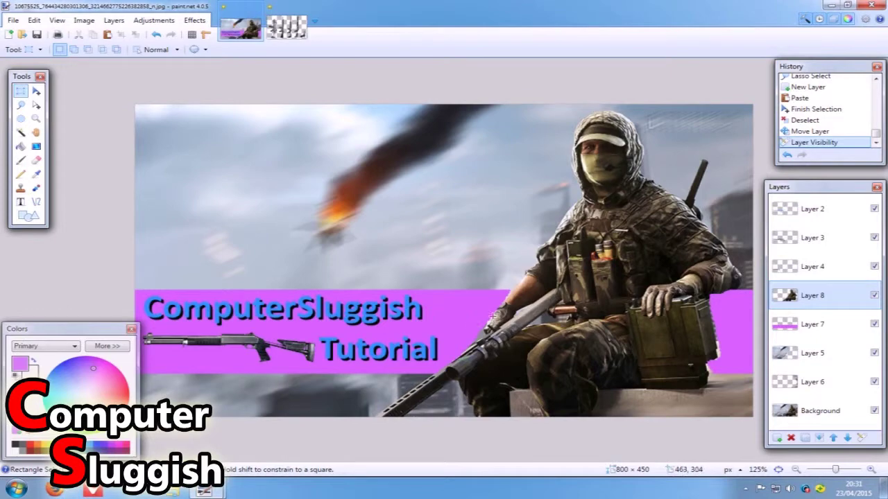
Step: Zoom in on the rifle and switch to the Eraser with brush width 6
scroll(595, 340, up, 3)
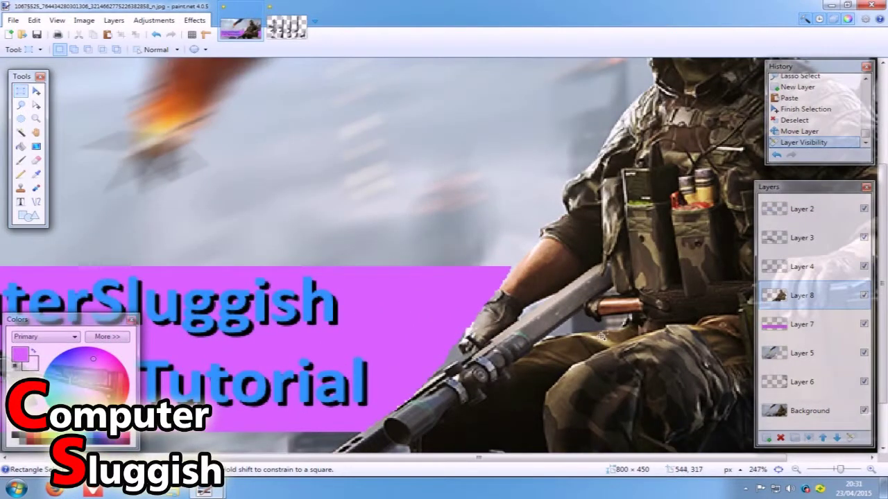
scroll(603, 336, down, 6)
scroll(605, 334, up, 1)
scroll(599, 343, up, 2)
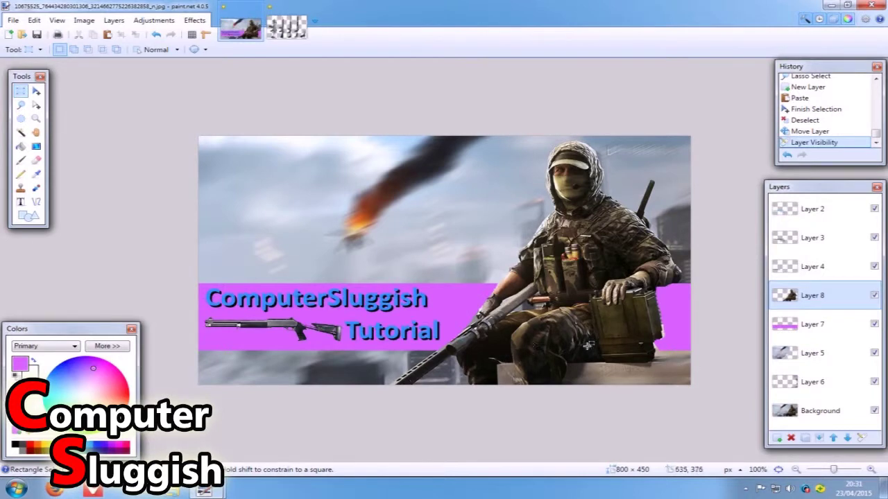
scroll(641, 334, up, 2)
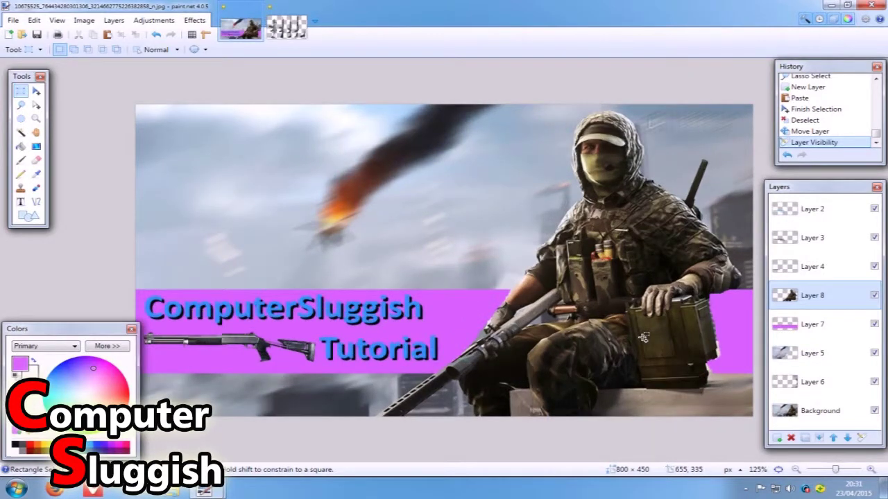
scroll(652, 368, down, 2)
scroll(573, 423, up, 2)
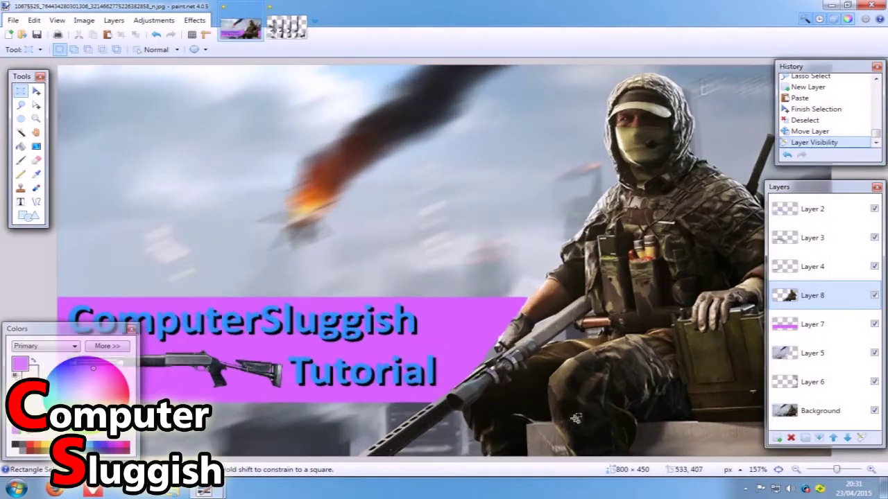
click(36, 160)
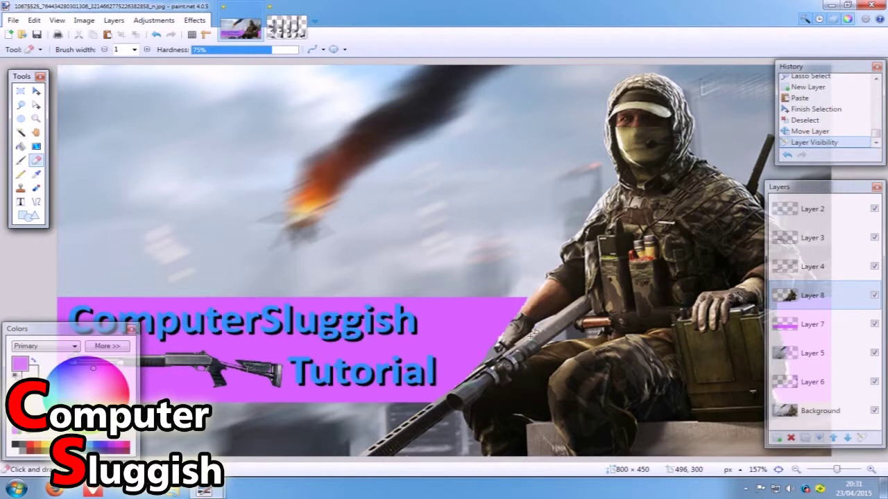
click(135, 50)
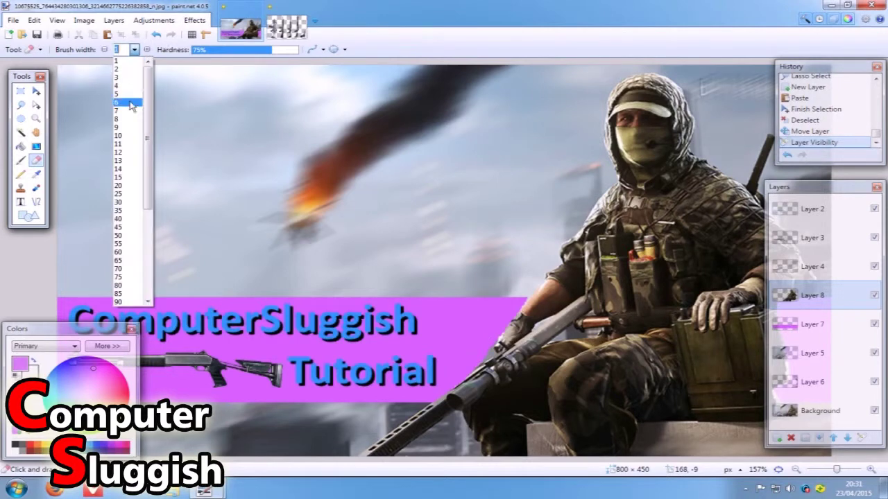
click(132, 104)
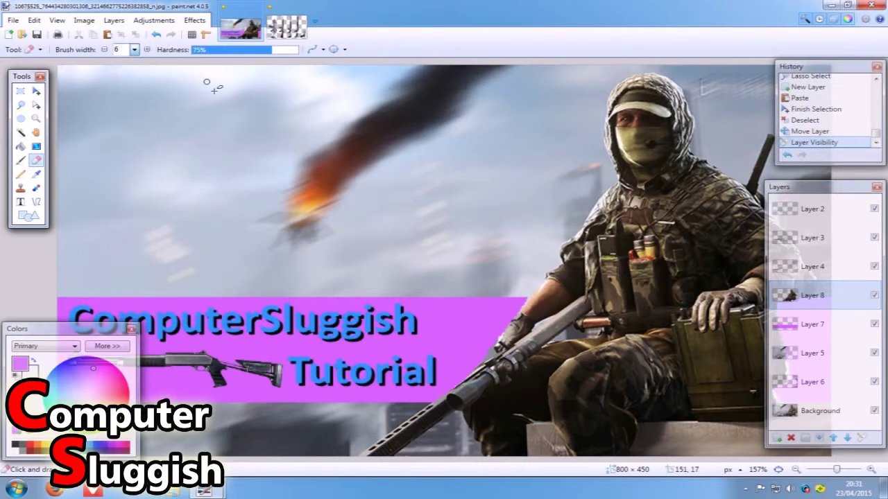
Step: Erase the leftover stray pixels along the rifle on Layer 8
click(494, 348)
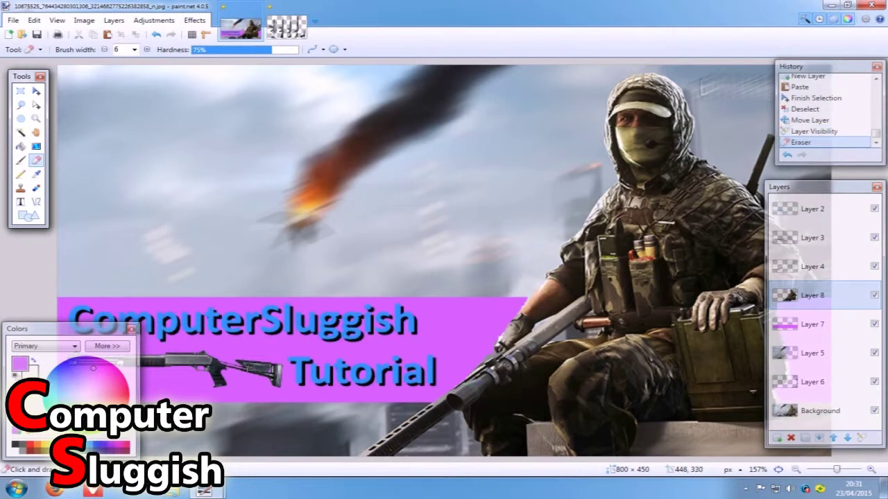
click(492, 350)
click(491, 352)
click(488, 354)
click(486, 356)
click(484, 357)
click(480, 360)
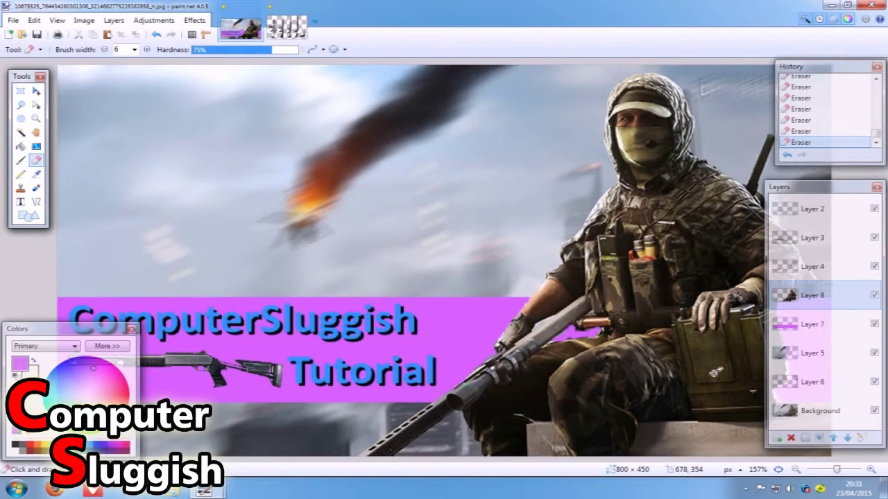
scroll(714, 371, down, 2)
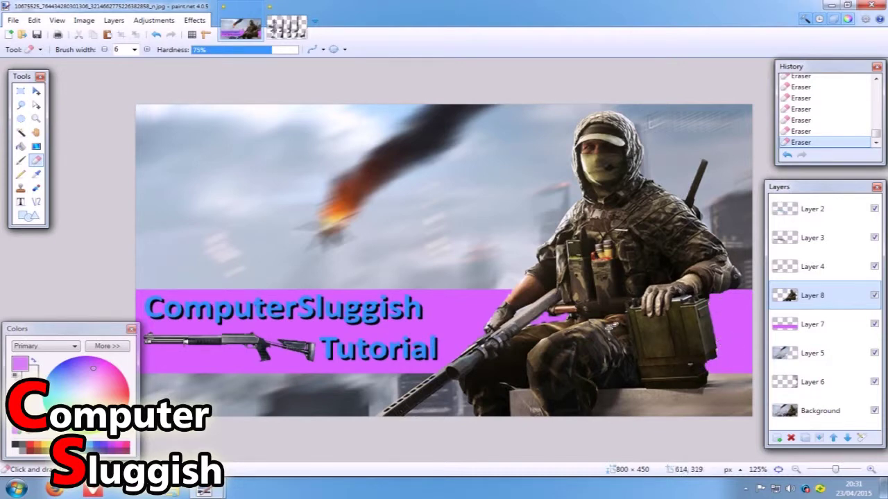
Step: Zoom out to check the whole banner, return to 100%, and open the Image menu
key(ctrl+minus)
key(ctrl+minus)
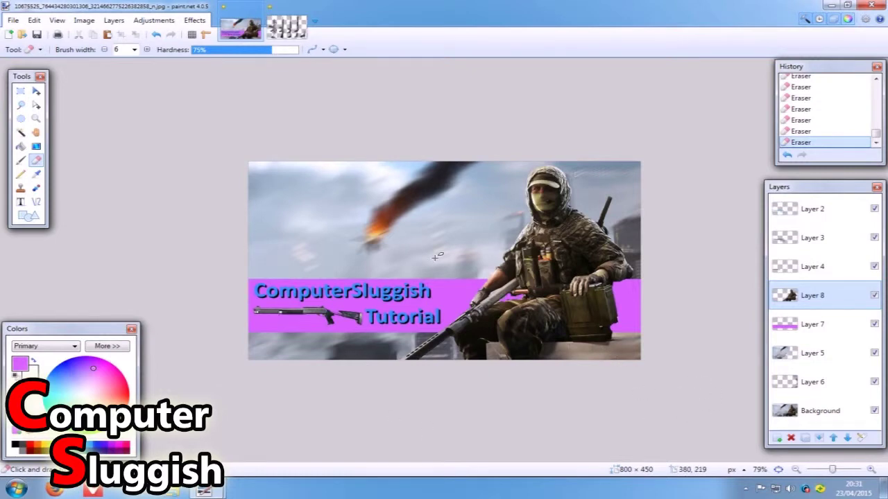
key(ctrl+plus)
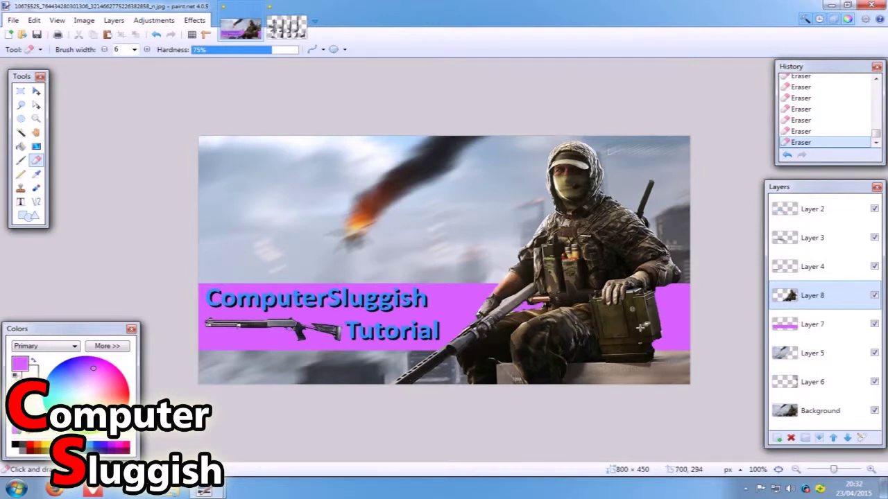
click(84, 20)
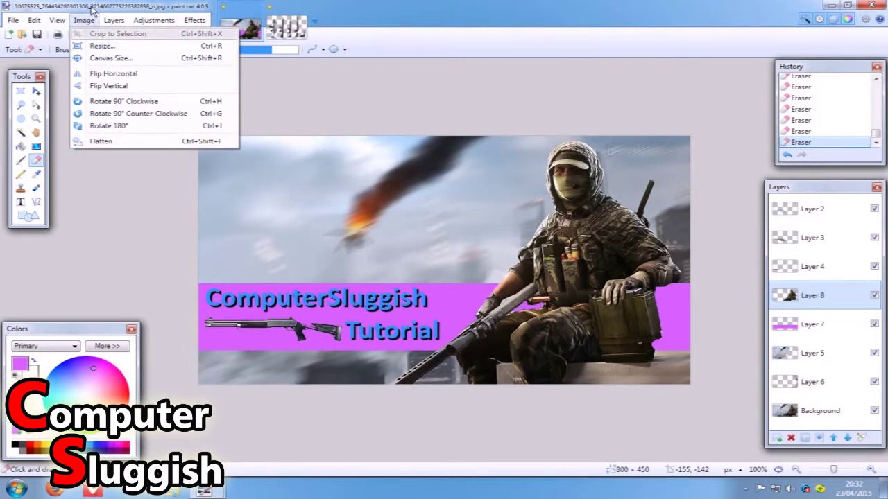
Step: Check the Canvas Size dialog shows 800 × 450 pixels, then cancel without resizing
click(107, 59)
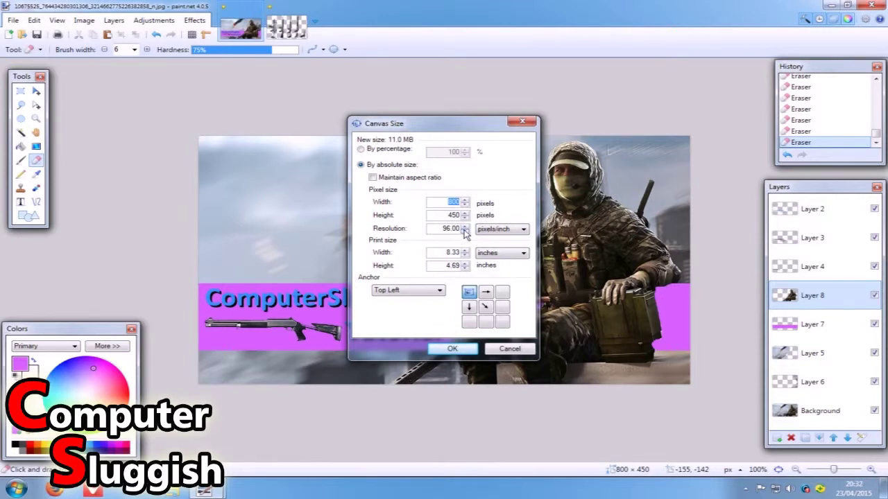
click(521, 349)
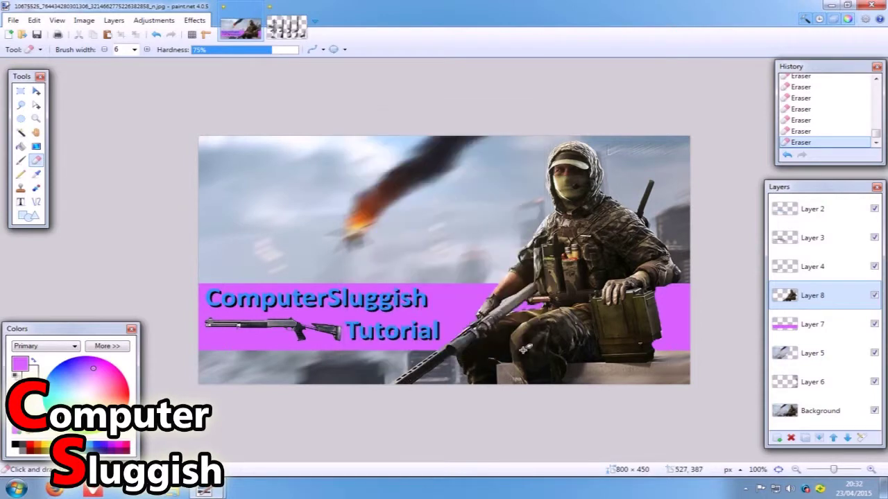